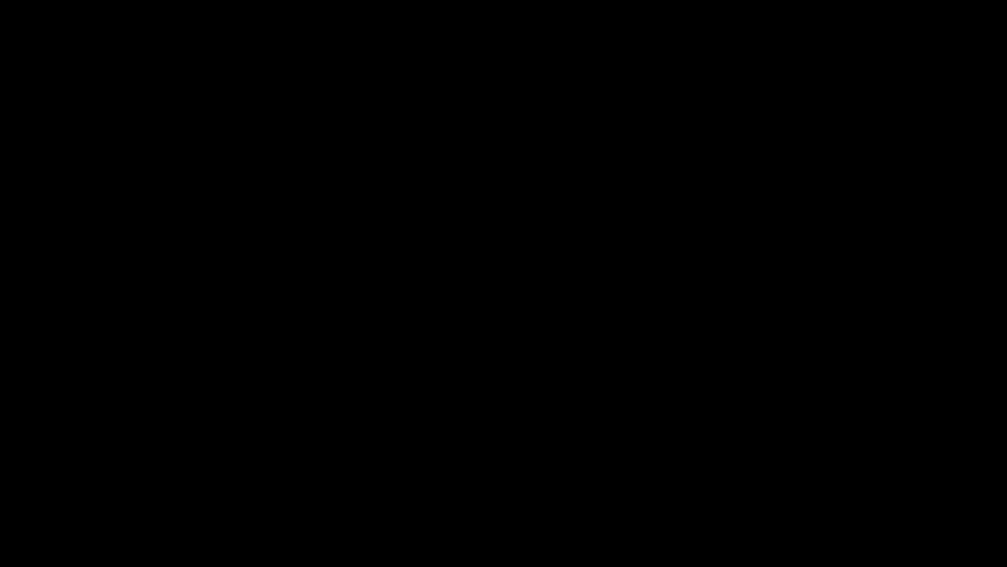
- Quick-select the dancing man's head, hair and outstretched arm, then open Refine Edge at 6.2 px Smart Radius
key(w)
scroll(460, 290, up, 3)
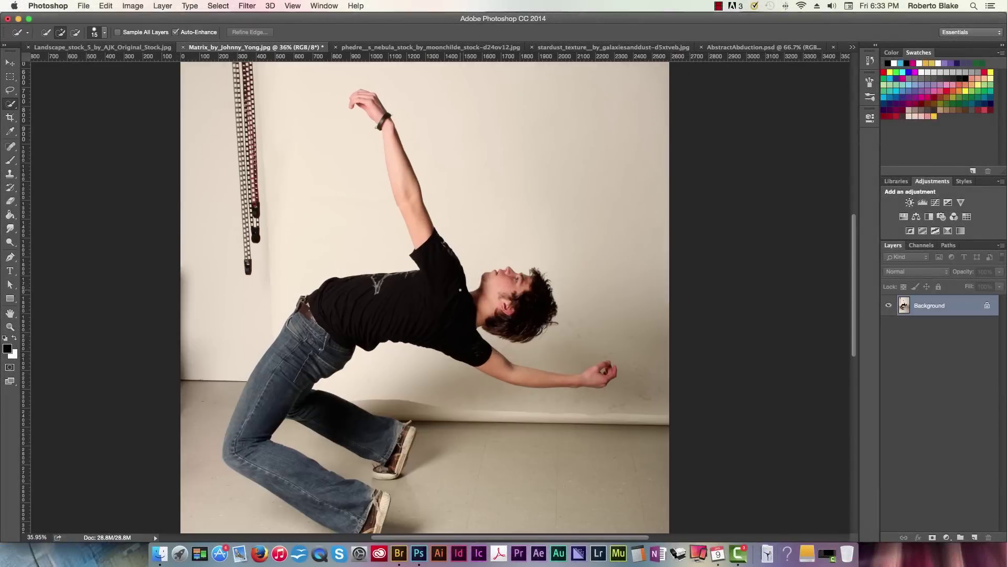
drag(364, 96, 488, 367)
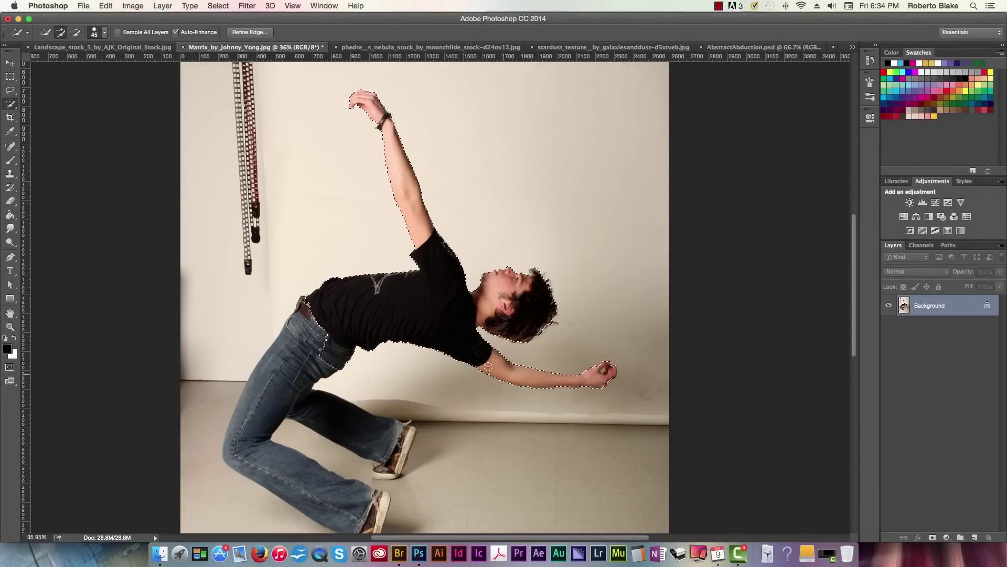
scroll(439, 374, down, 3)
scroll(440, 374, left, 2)
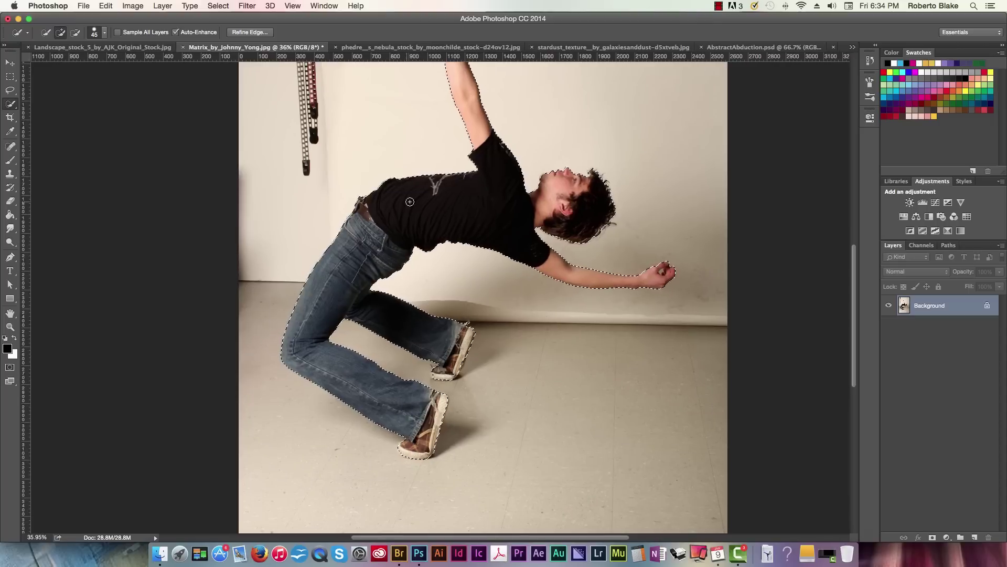
scroll(410, 201, up, 3)
key(super+alt+r)
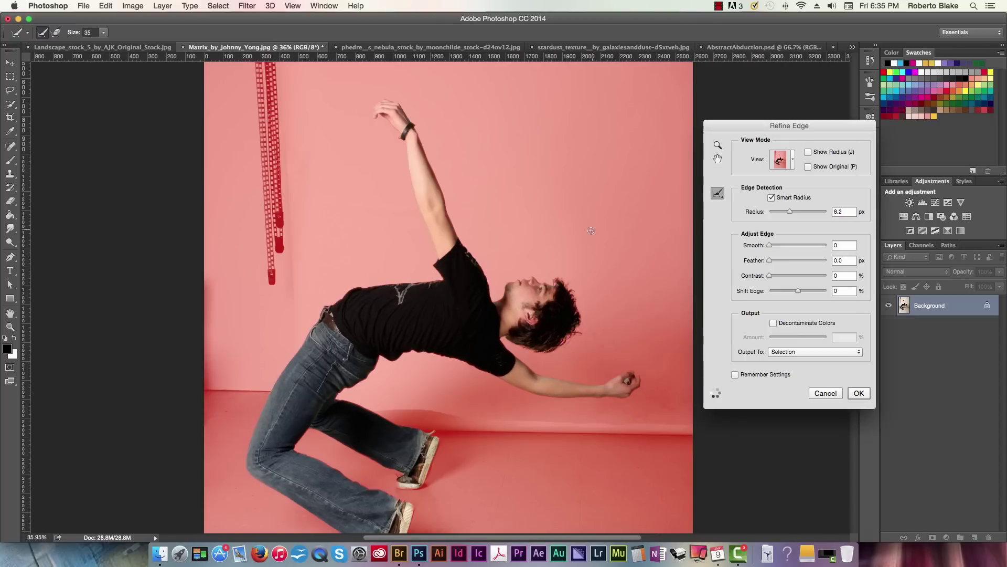
- Erase edge refinements along the shirt and arm fringe and set Shift Edge to +16
key(e)
scroll(651, 383, up, 3)
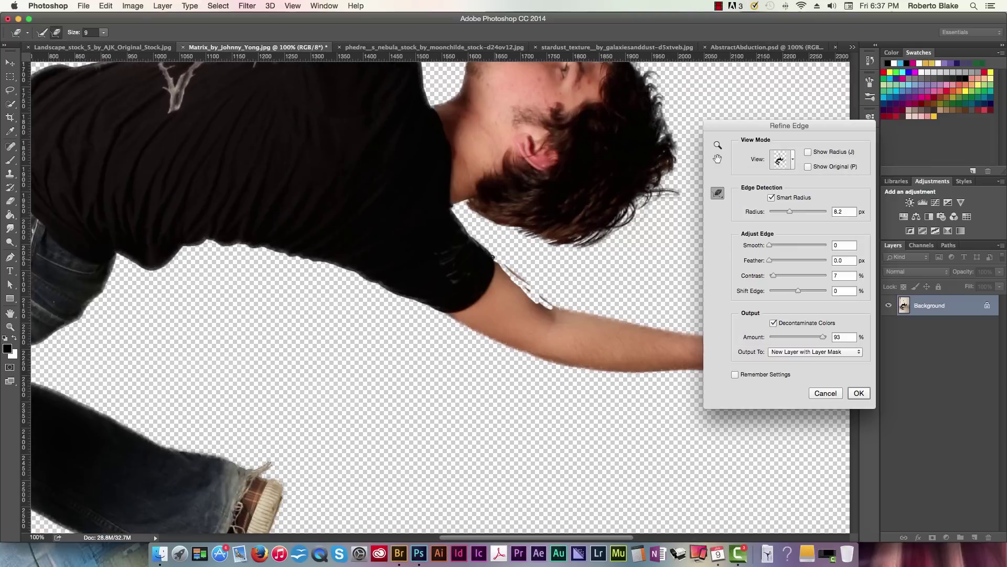
drag(493, 257, 116, 252)
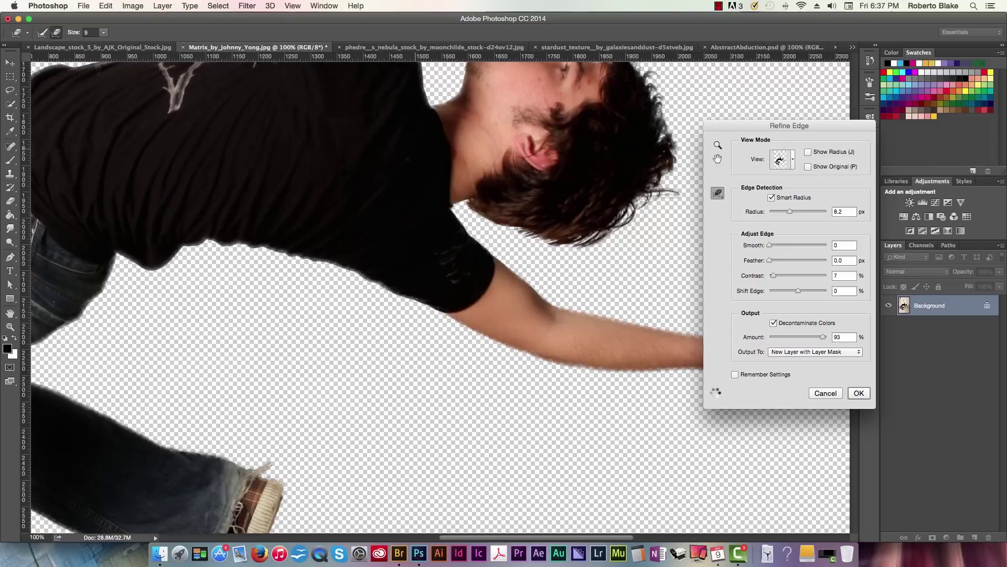
drag(772, 277, 803, 291)
- Output the decontaminated cut-out as a New Layer with Layer Mask above a green fill layer
scroll(329, 242, left, 5)
scroll(332, 341, up, 5)
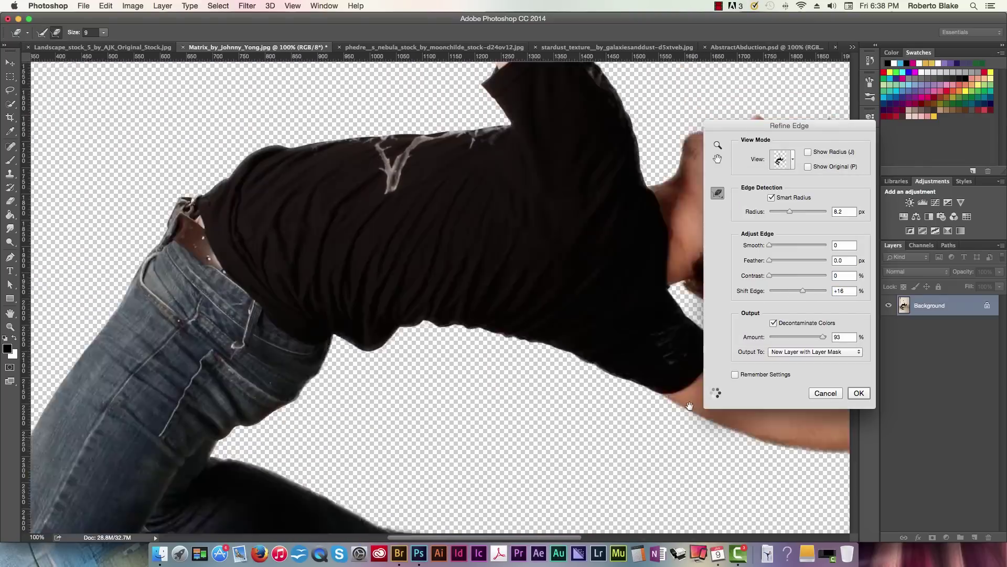
key(super+0)
key(Return)
- Inspect the man's layer mask on its own with a size-15 brush around his shoes and legs
key(b)
scroll(715, 324, up, 5)
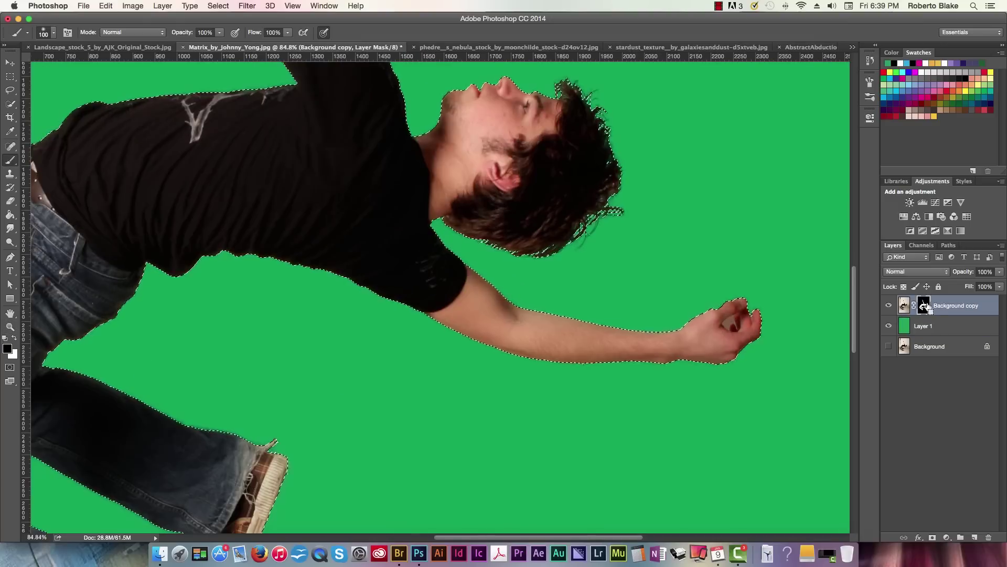
alt+click(924, 306)
key(bracketleft)
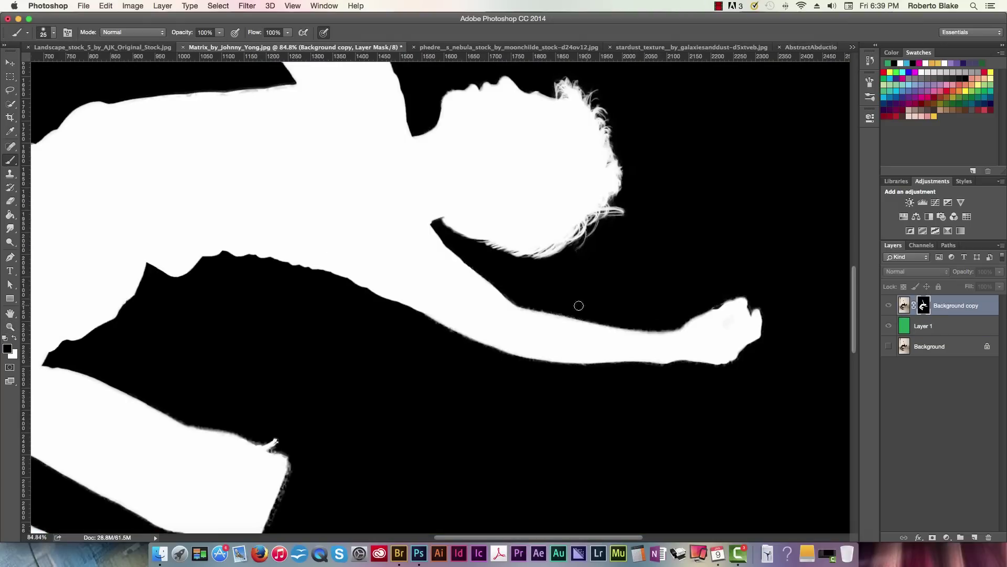
alt+click(923, 305)
scroll(396, 271, up, 5)
scroll(396, 270, down, 3)
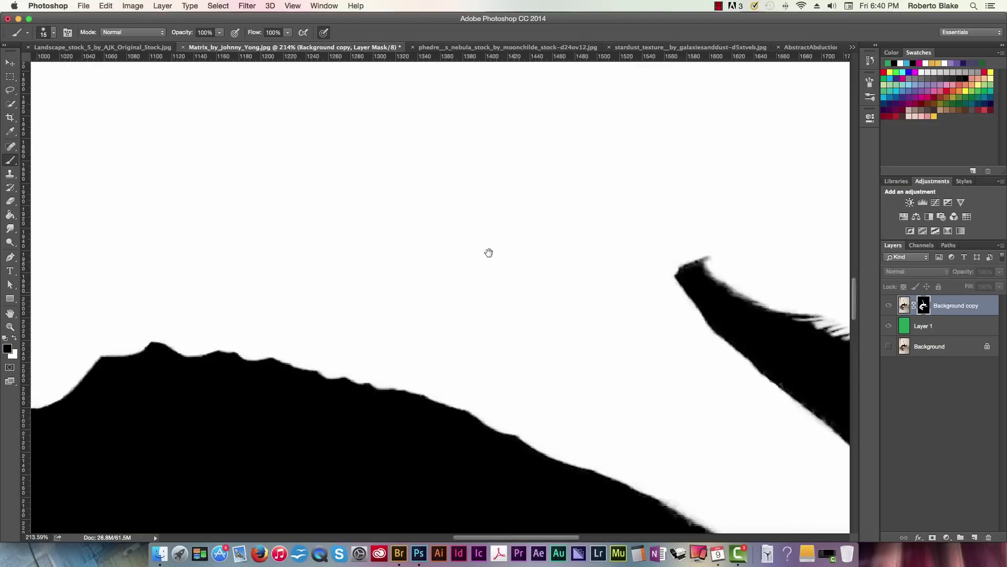
scroll(488, 262, down, 5)
scroll(478, 284, up, 5)
scroll(491, 220, down, 3)
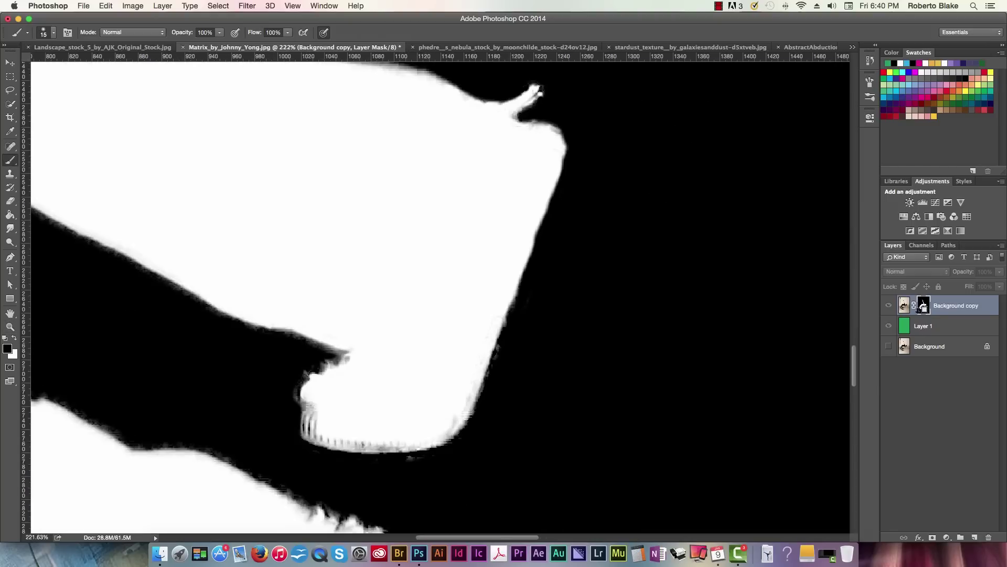
alt+click(924, 305)
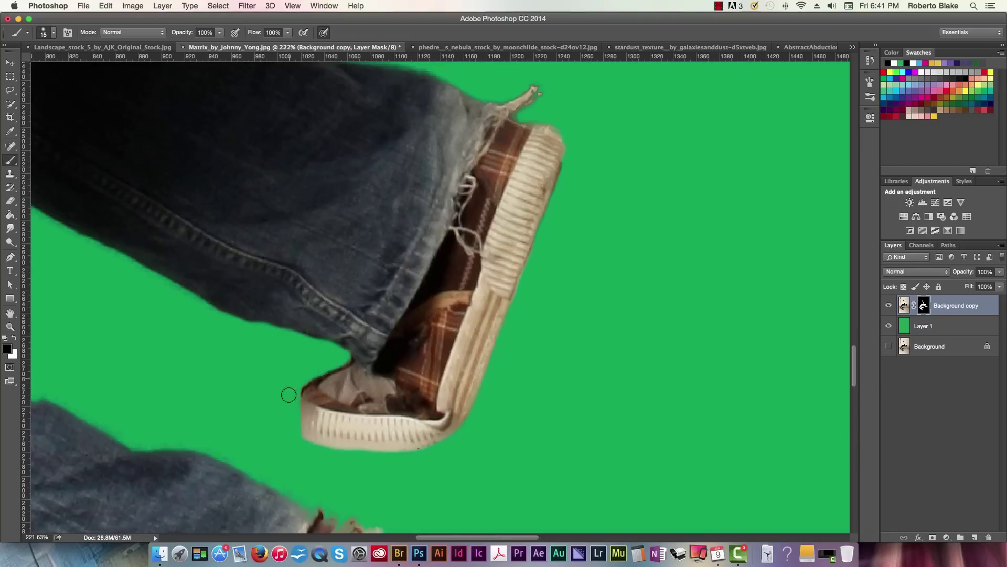
- Touch up the mask in white along the shirt's shoulder and hide a small area near the wrist
scroll(289, 395, down, 5)
scroll(598, 265, left, 4)
key(x)
scroll(372, 407, down, 3)
scroll(372, 408, left, 1)
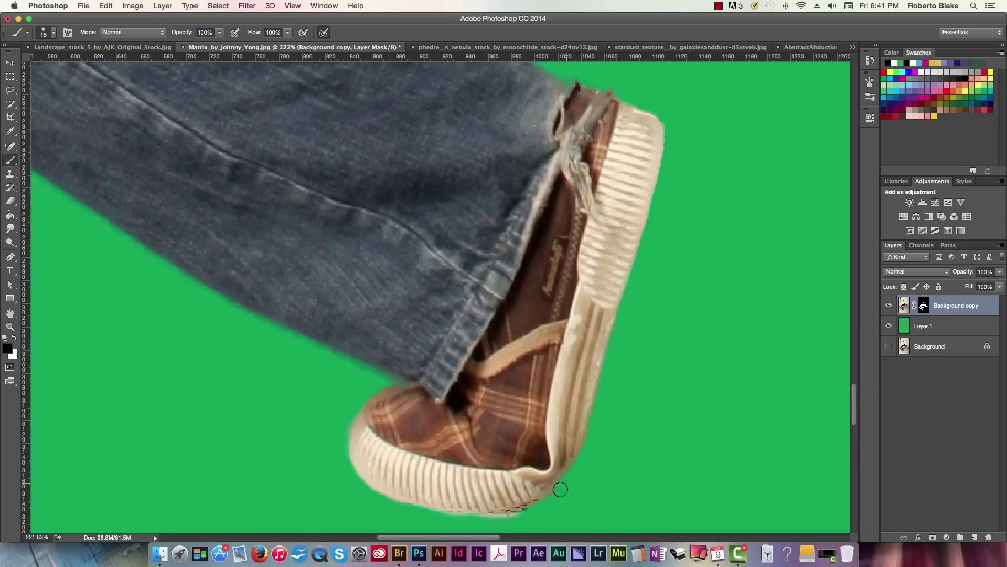
scroll(305, 338, up, 5)
scroll(243, 206, up, 5)
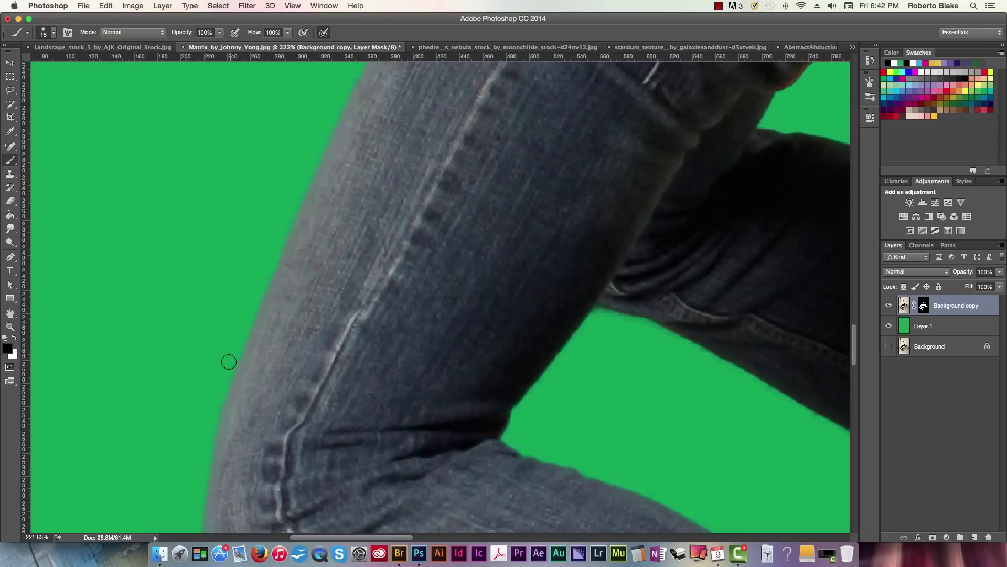
scroll(228, 360, up, 5)
scroll(228, 360, left, 2)
scroll(707, 257, up, 5)
key(x)
drag(707, 256, 476, 334)
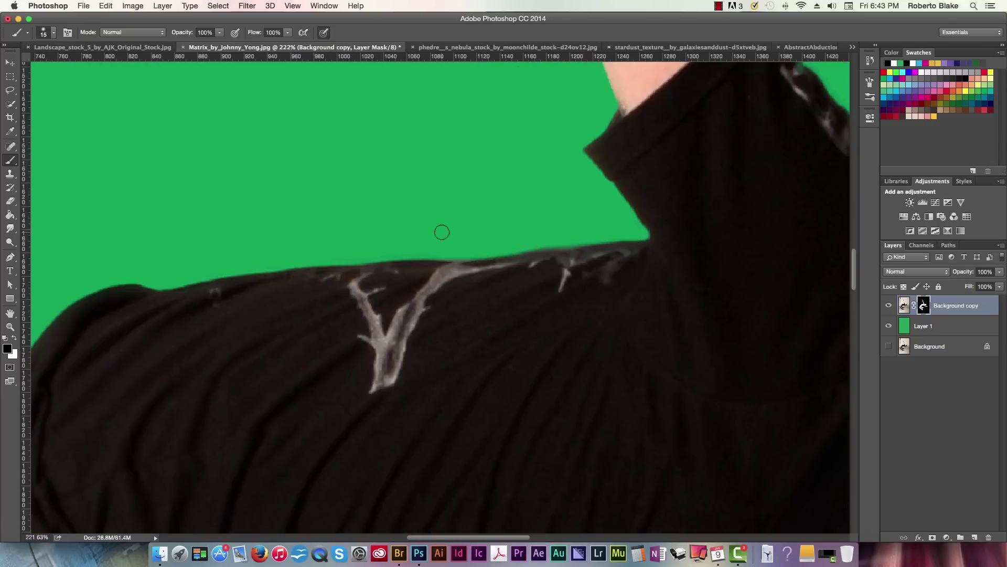
scroll(584, 213, up, 5)
scroll(472, 263, up, 5)
drag(331, 383, 320, 374)
- Fit the whole figure in view and hide the green backing layer
scroll(439, 322, down, 5)
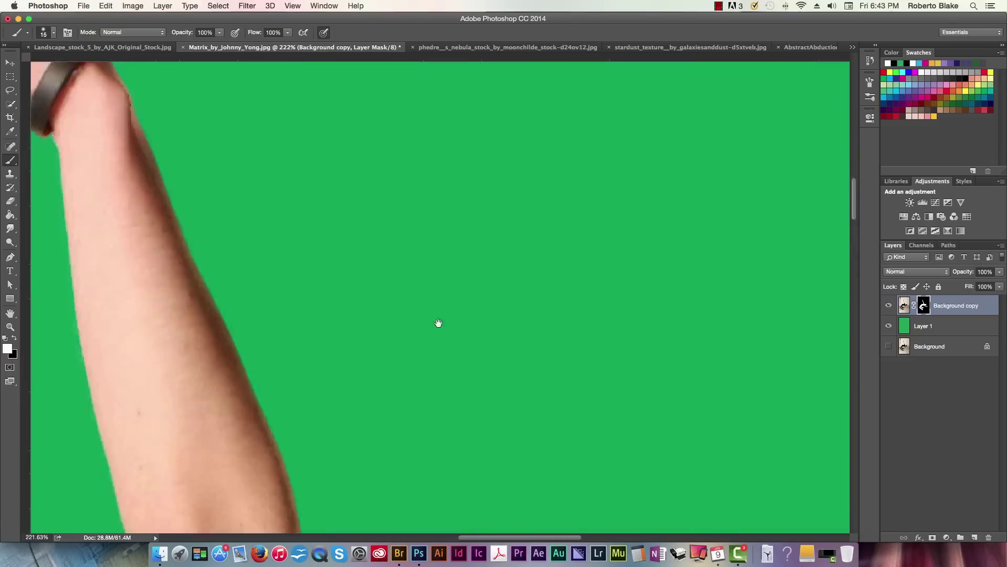
scroll(580, 210, down, 5)
key(super+0)
click(889, 325)
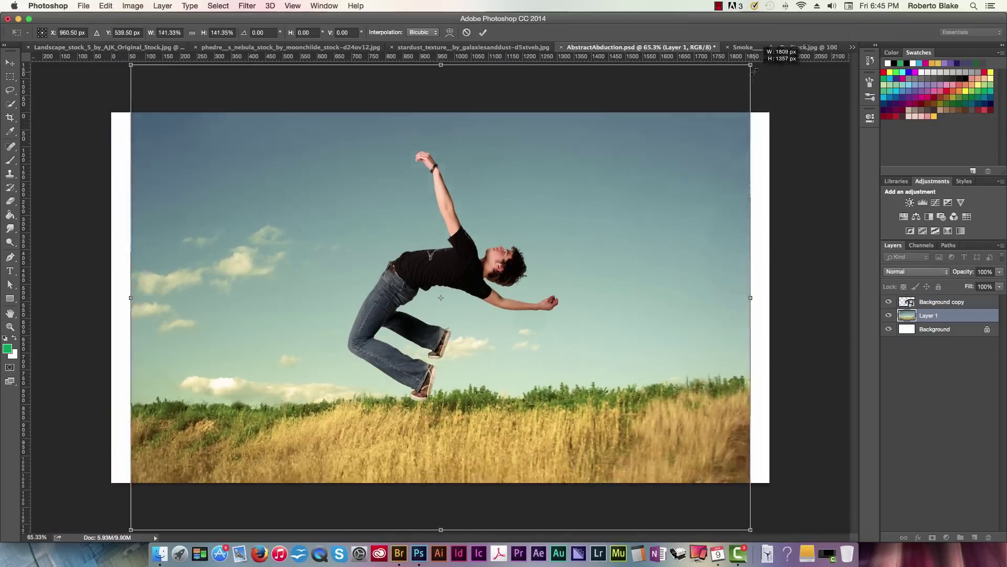
- Scale the landscape to fill the canvas and close the original landscape document
drag(753, 71, 670, 231)
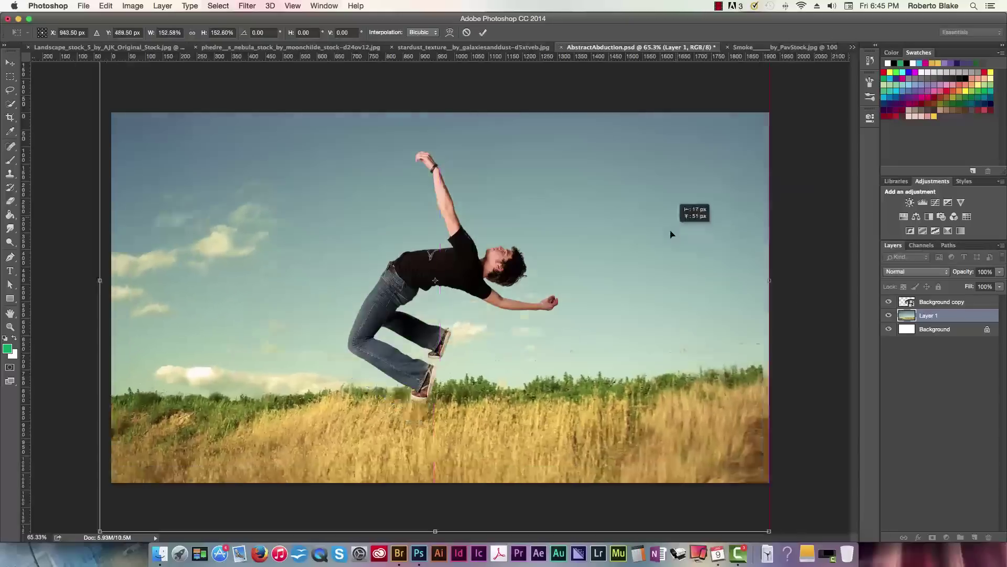
key(Return)
click(28, 47)
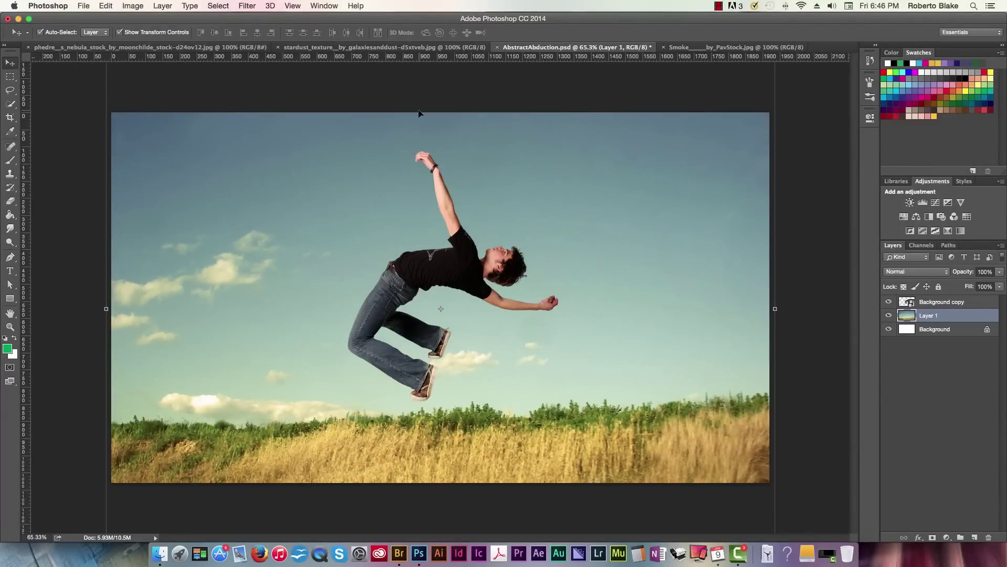
key(z)
- Rotate the man's cut-out layer about 6 degrees with Free Transform
click(941, 302)
key(ctrl+t)
drag(591, 430, 566, 448)
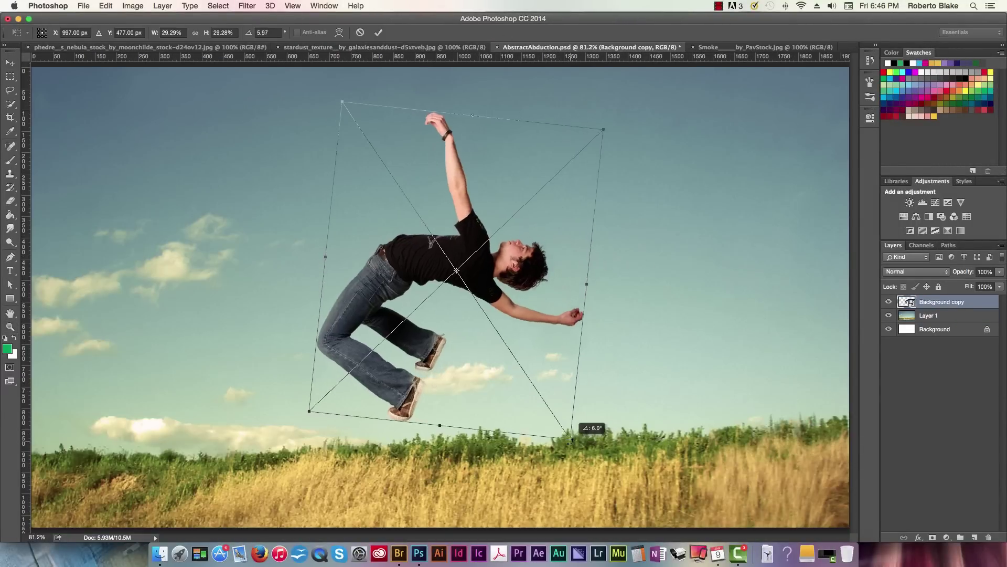
click(380, 33)
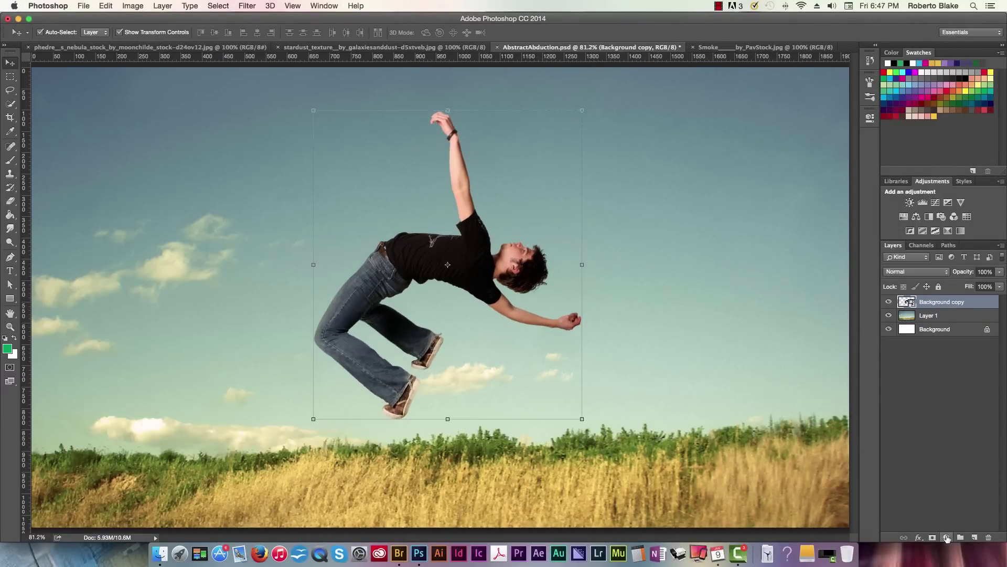
click(946, 538)
- Give the Gradient Map an orange-to-purple gradient, blended in Color mode at 70% opacity
click(944, 511)
click(929, 271)
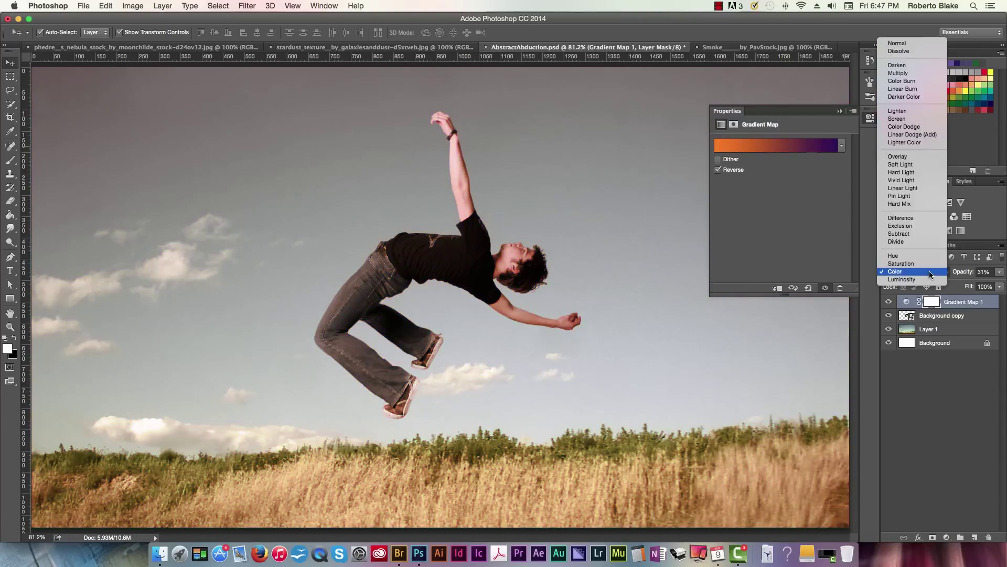
click(901, 279)
click(916, 271)
click(718, 170)
click(915, 272)
click(897, 234)
drag(1000, 271, 986, 282)
click(916, 271)
click(915, 357)
click(916, 272)
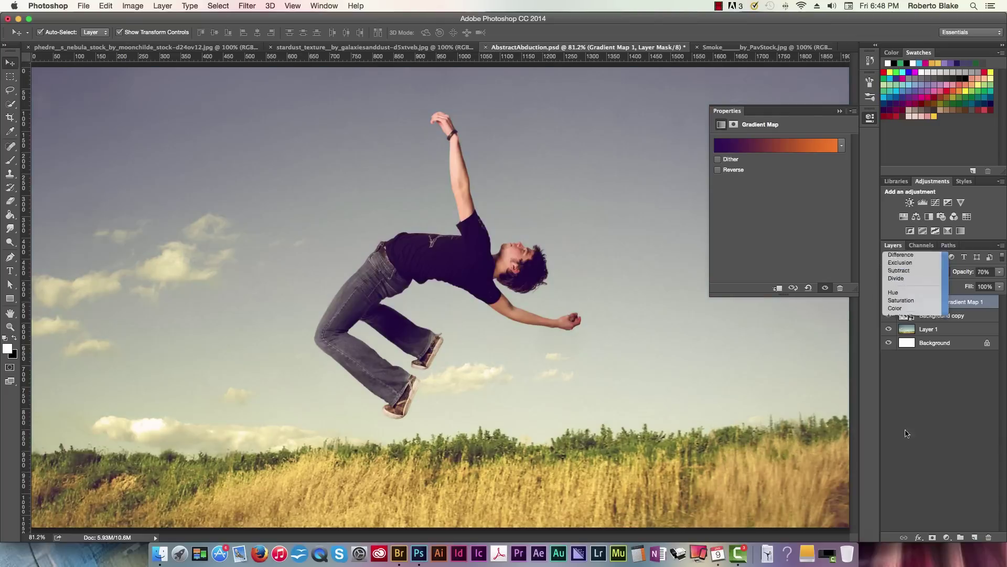
click(897, 308)
key(super+minus)
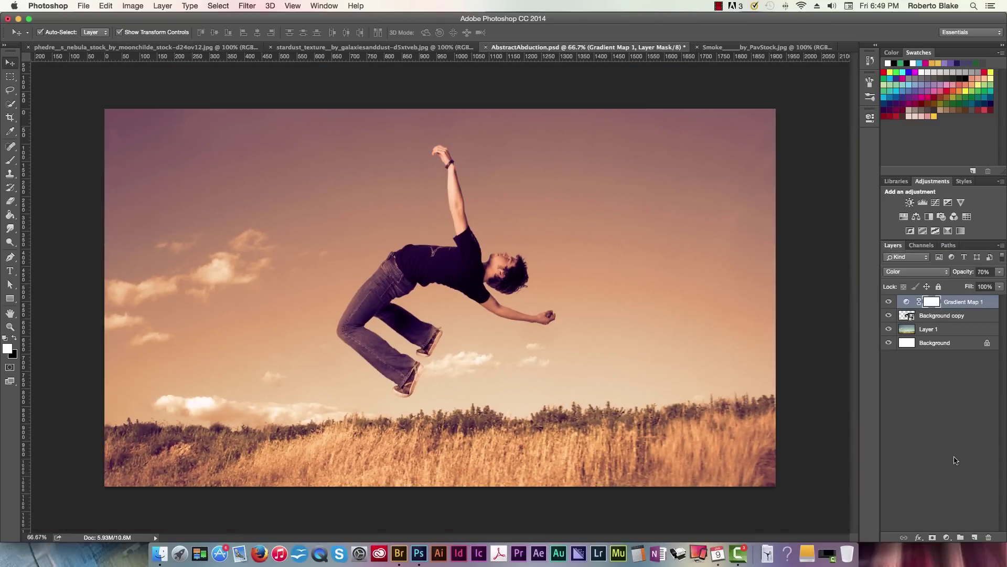
- Add Brightness/Contrast at 37 and 41 and paint its mask black with a 20% brush
click(947, 537)
click(950, 379)
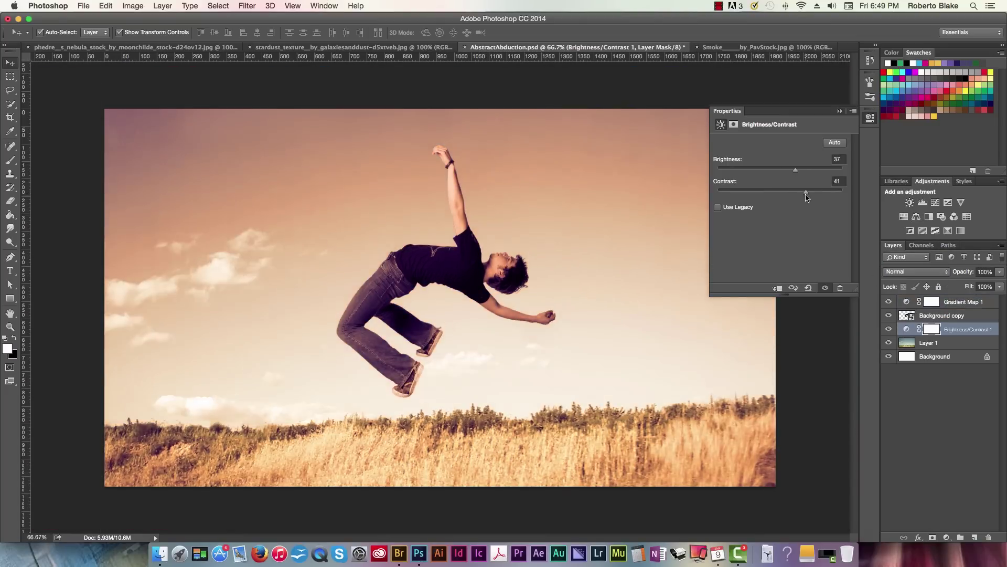
click(870, 118)
key(b)
scroll(498, 281, up, 5)
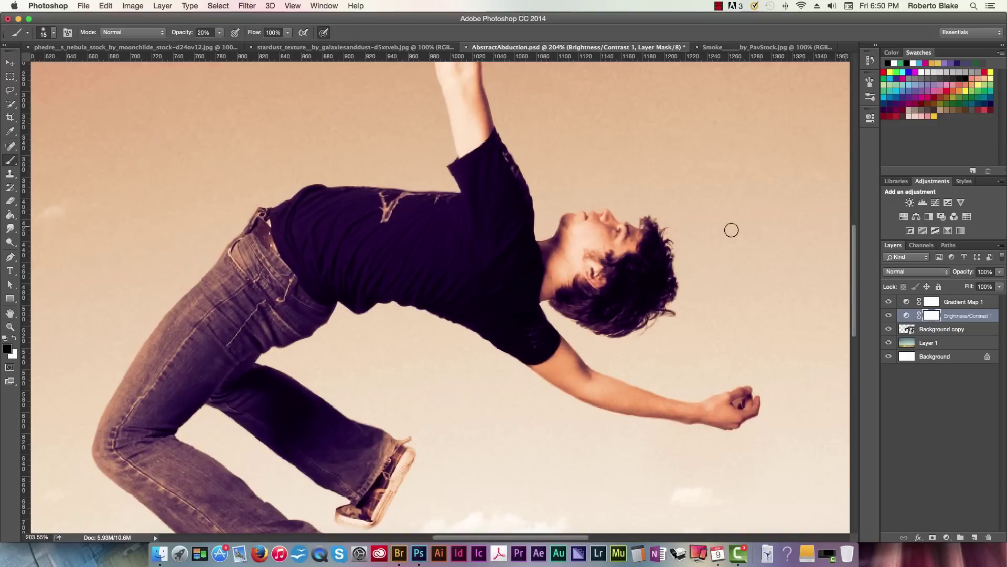
key(x)
key(z)
key(super+0)
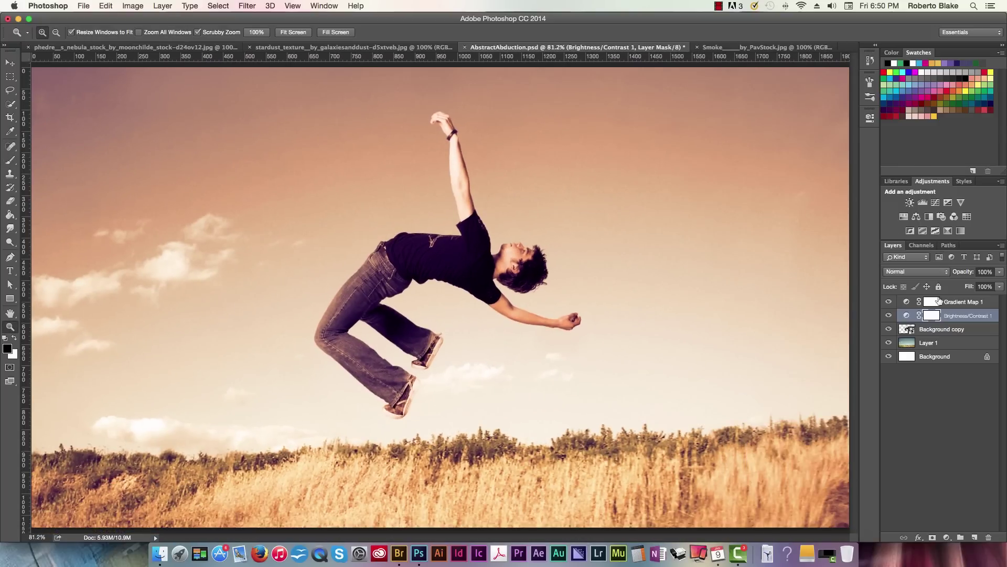
- Group the two adjustment layers as 'adjustments' and hide the group
shift+click(945, 302)
key(super+g)
text(adjustments)
key(Return)
click(888, 301)
key(super+shift+alt+n)
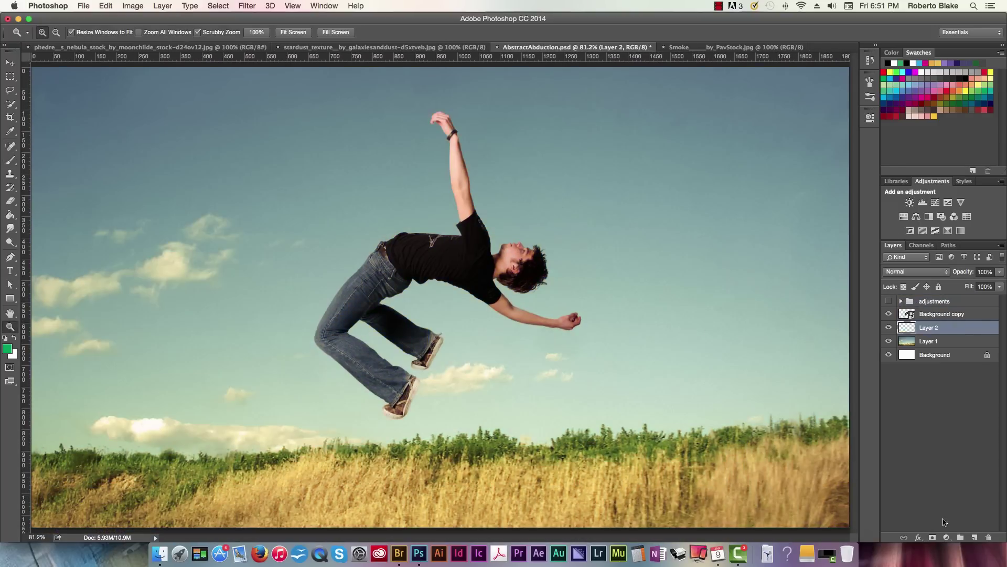
click(948, 231)
- Add a second Gradient Map with its black stop at 17%, in Overlay mode at 60% opacity
click(719, 169)
click(776, 145)
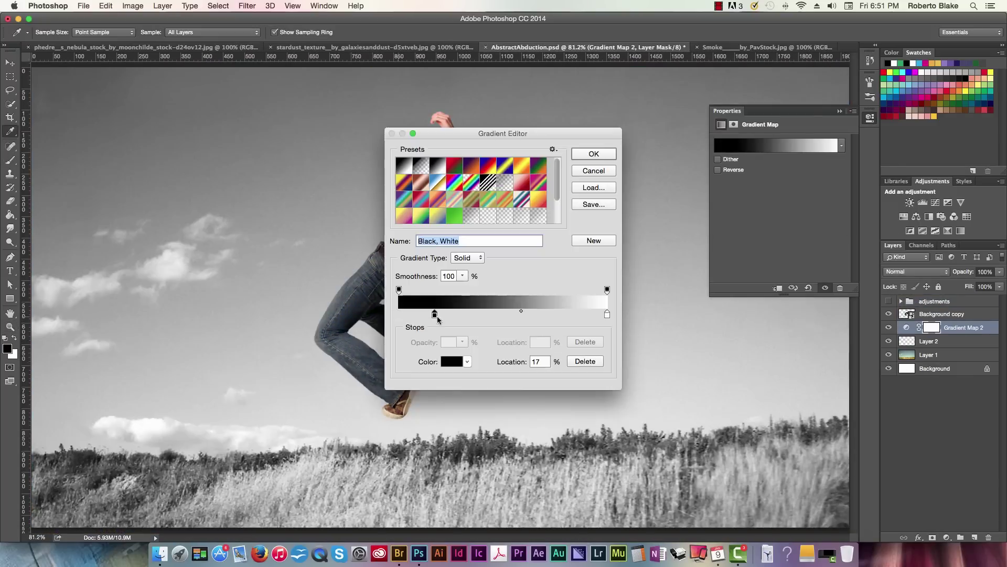
drag(444, 314, 551, 313)
click(591, 151)
click(916, 271)
click(898, 385)
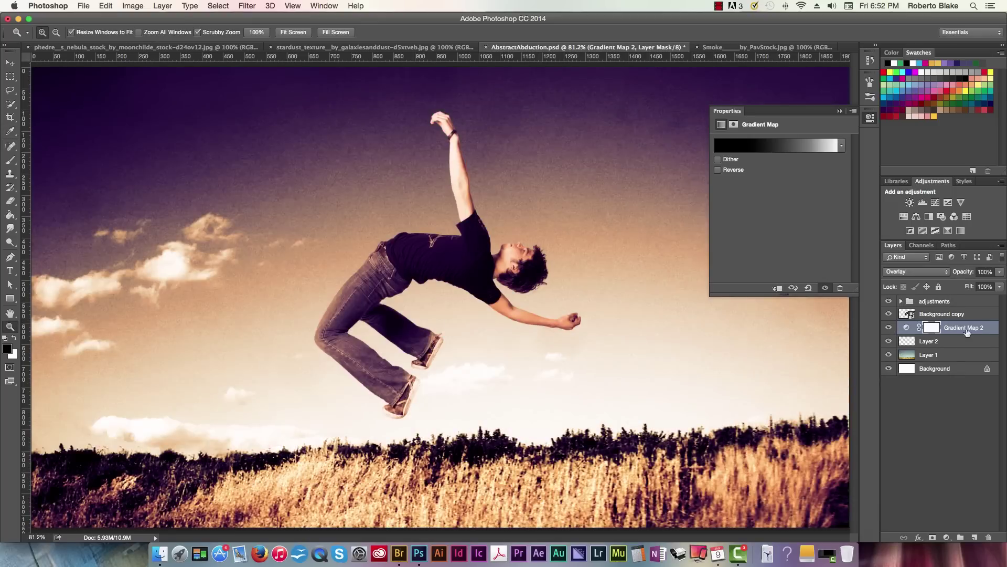
drag(1001, 271, 984, 287)
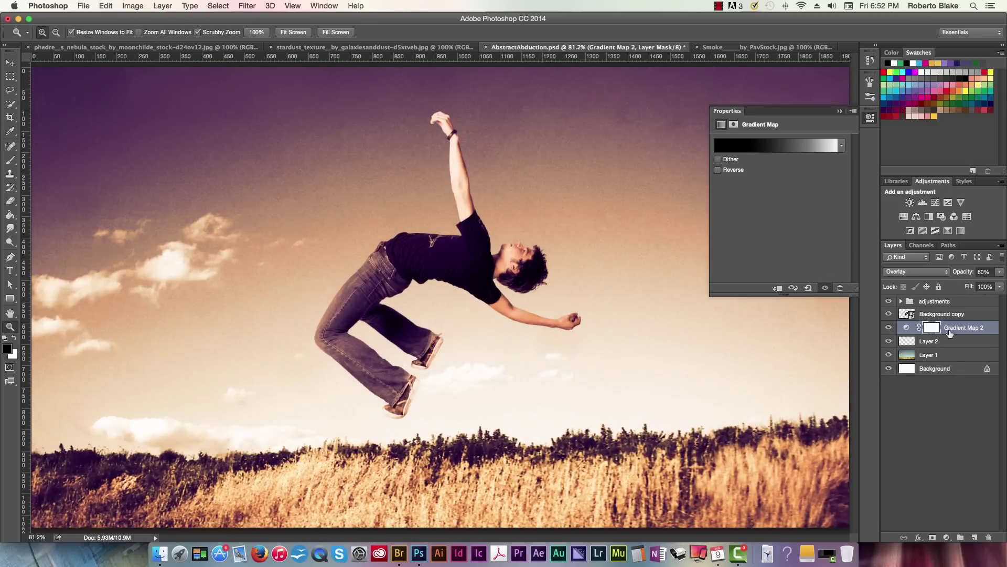
click(932, 327)
key(b)
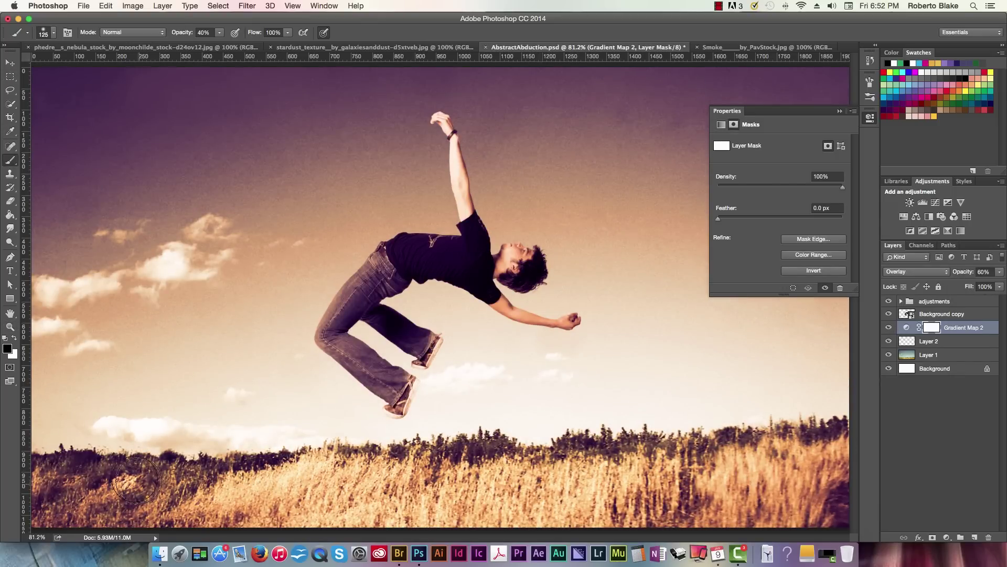
key(ctrl+minus)
- Create a new Screen-mode layer for the beams and set up a large soft white brush
key(ctrl+shift+alt+n)
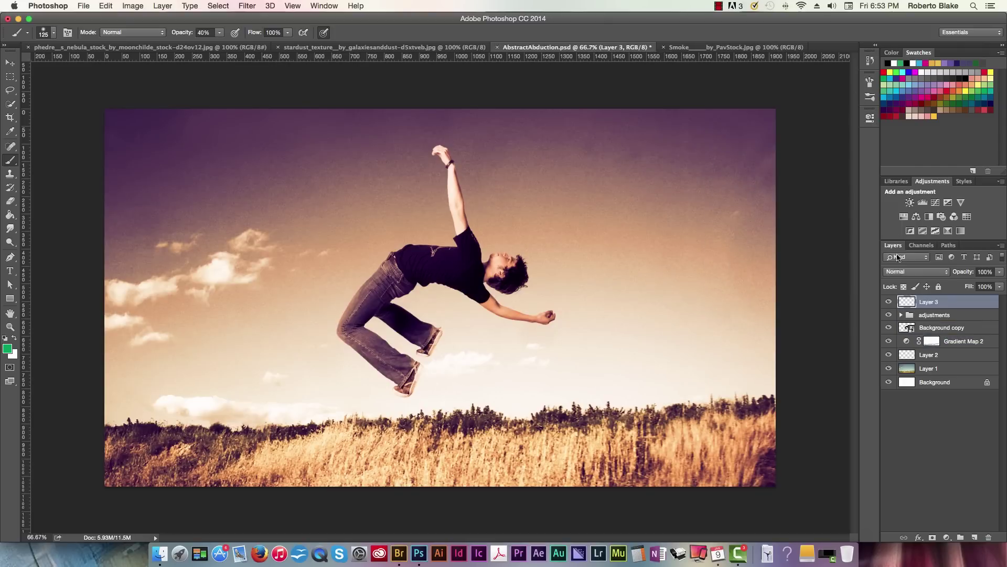
click(917, 272)
click(914, 384)
click(53, 33)
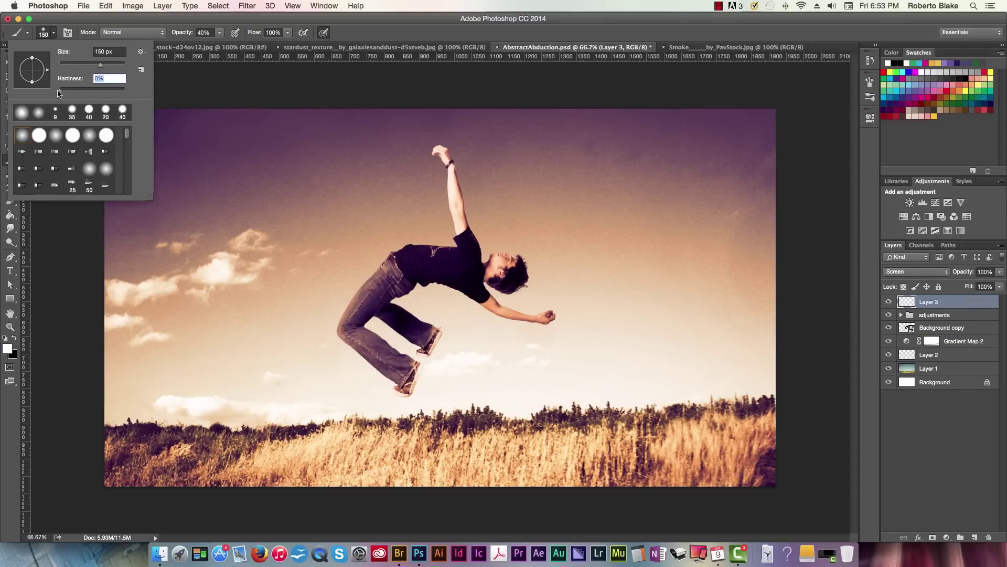
key(bracketright)
- Paint soft white light beams falling from the top of the sky toward the man
key(bracketright)
key(bracketright)
key(bracketright)
click(53, 33)
key(Escape)
drag(448, 113, 511, 315)
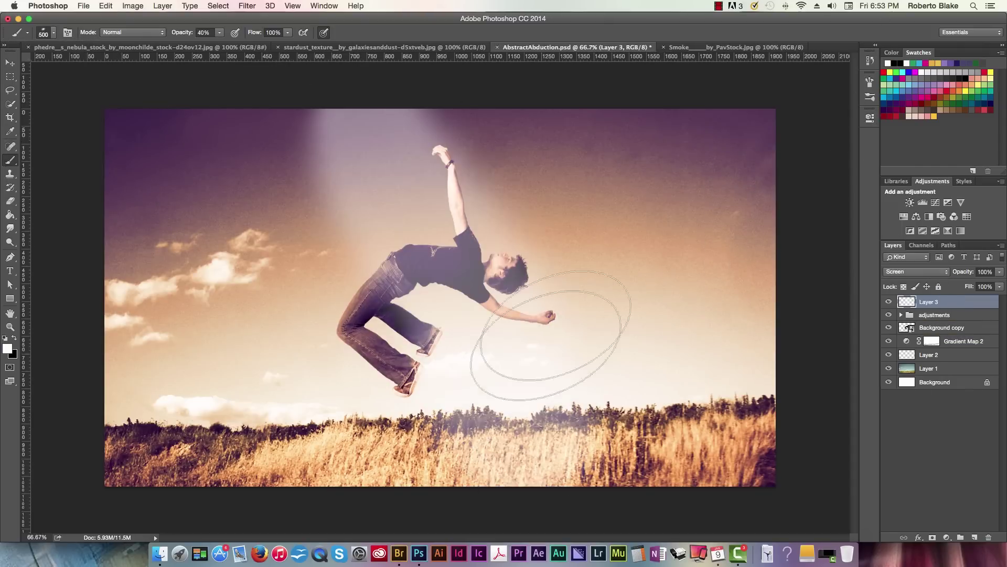
key(ctrl+z)
key(bracketleft)
key(bracketleft)
key(bracketleft)
key(1)
drag(391, 113, 406, 225)
key(ctrl+z)
key(bracketright)
key(bracketright)
key(bracketright)
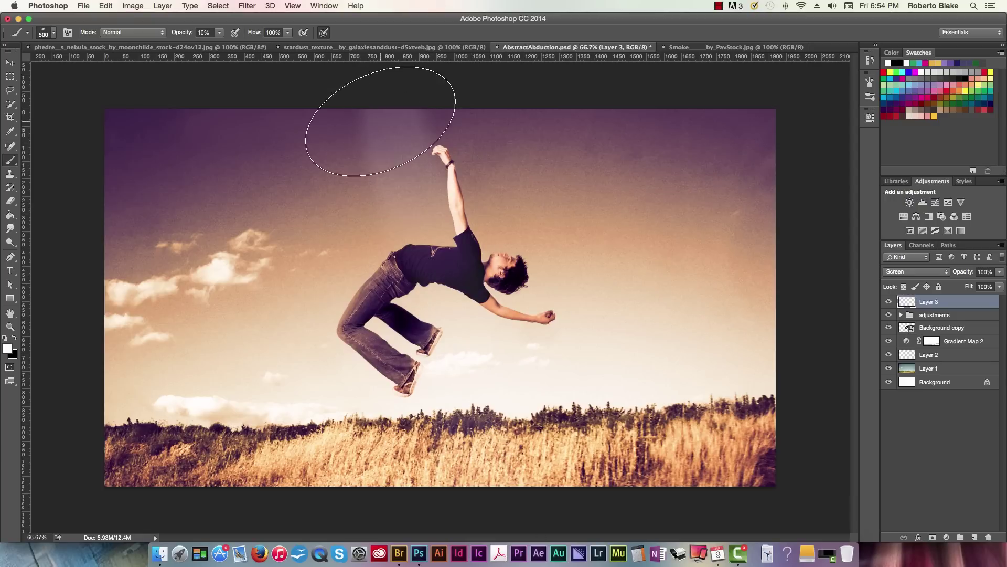
drag(375, 115, 415, 118)
key(bracketright)
key(bracketright)
key(bracketright)
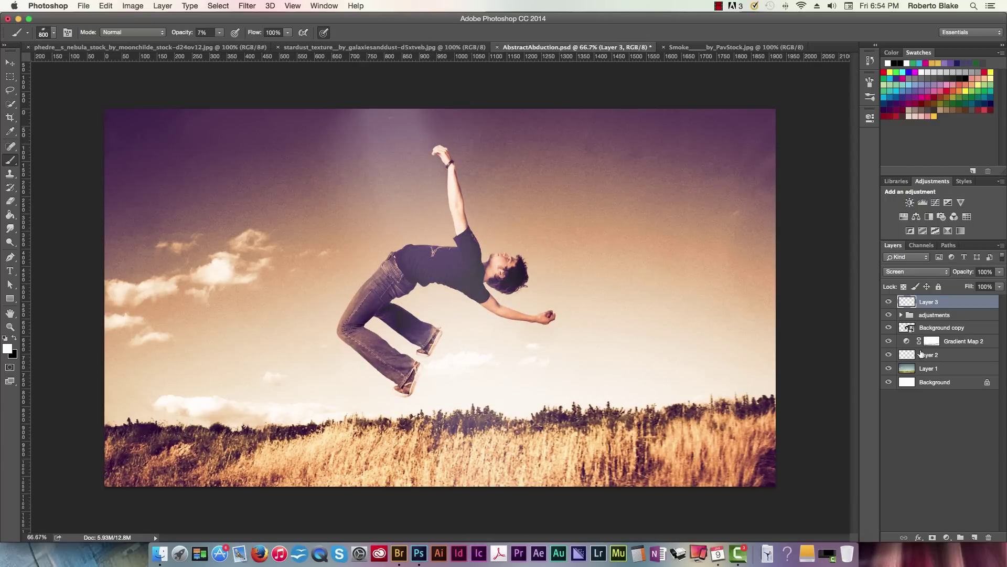
- Add a 'darks' layer, then return to beams wht with a white brush sized 175
click(971, 539)
text(dark)
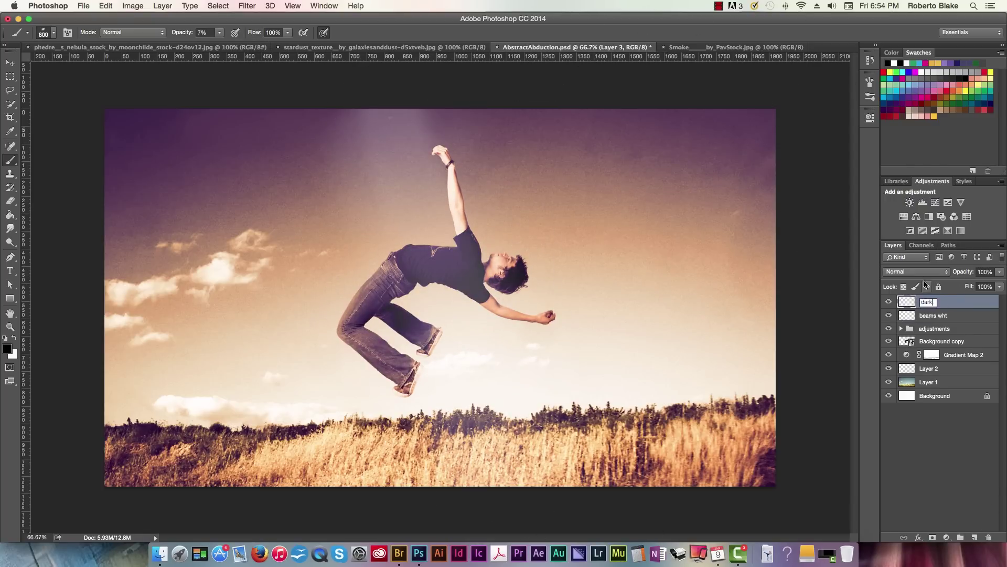
key(bracketleft)
key(bracketleft)
key(bracketleft)
key(bracketleft)
key(bracketleft)
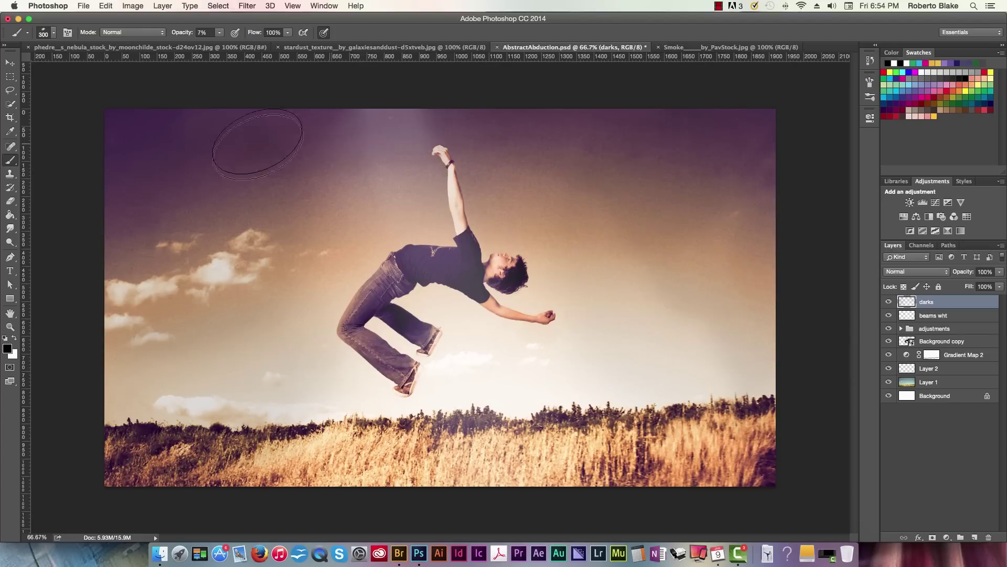
key(alt+bracketleft)
key(x)
key(bracketleft)
key(bracketleft)
key(bracketleft)
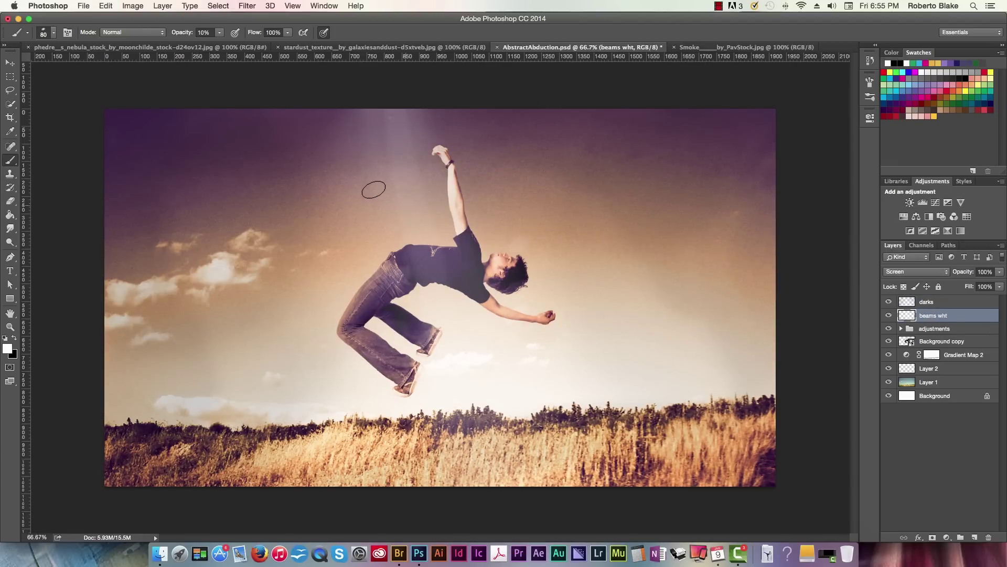
key(bracketright)
key(bracketright)
key(bracketright)
key(bracketright)
key(bracketright)
key(bracketright)
key(bracketright)
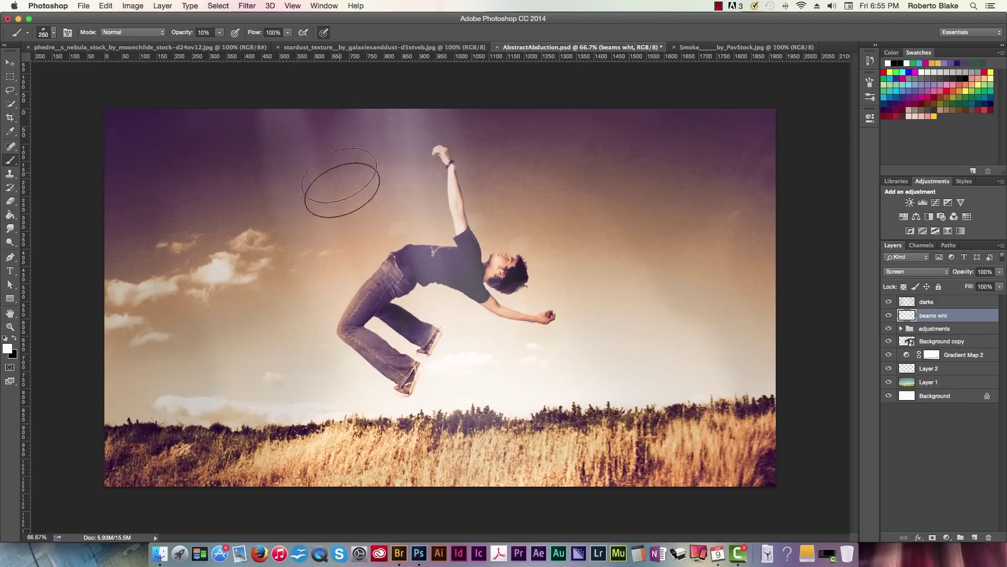
key(bracketleft)
key(bracketleft)
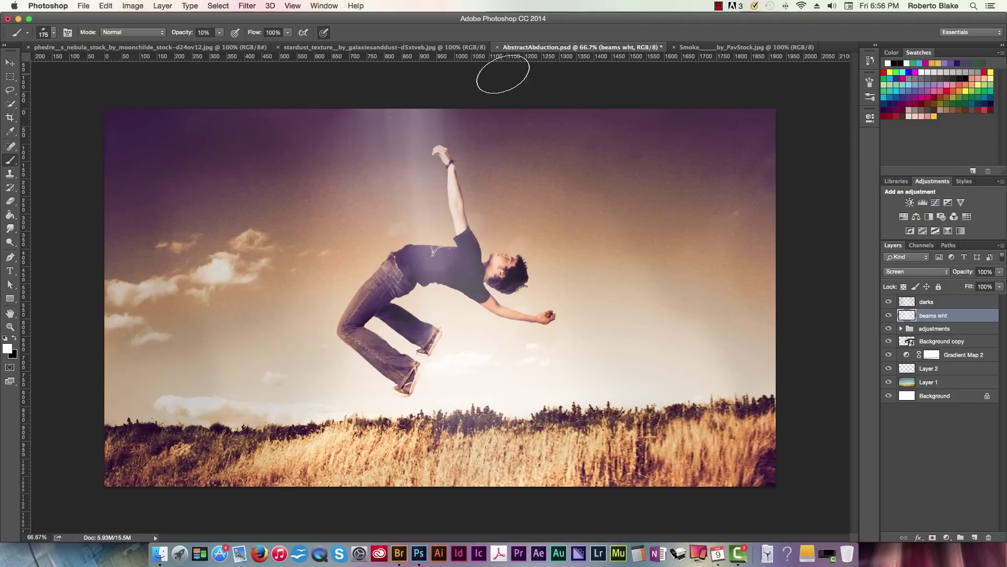
- Lower the brush opacity to 5% and add another new layer above beams wht
click(247, 6)
click(212, 32)
key(0)
key(5)
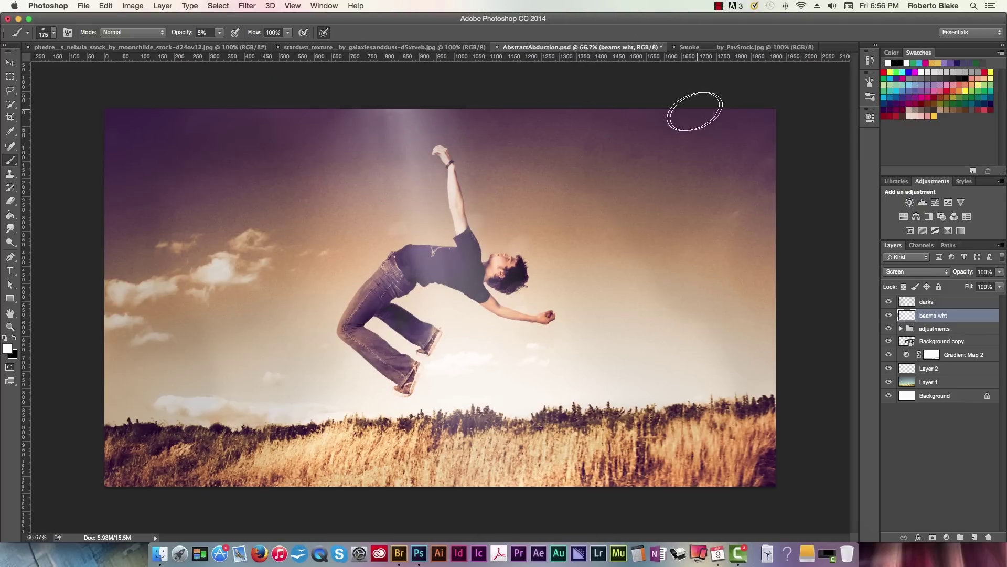
key(z)
drag(424, 143, 472, 143)
click(974, 537)
text(color c)
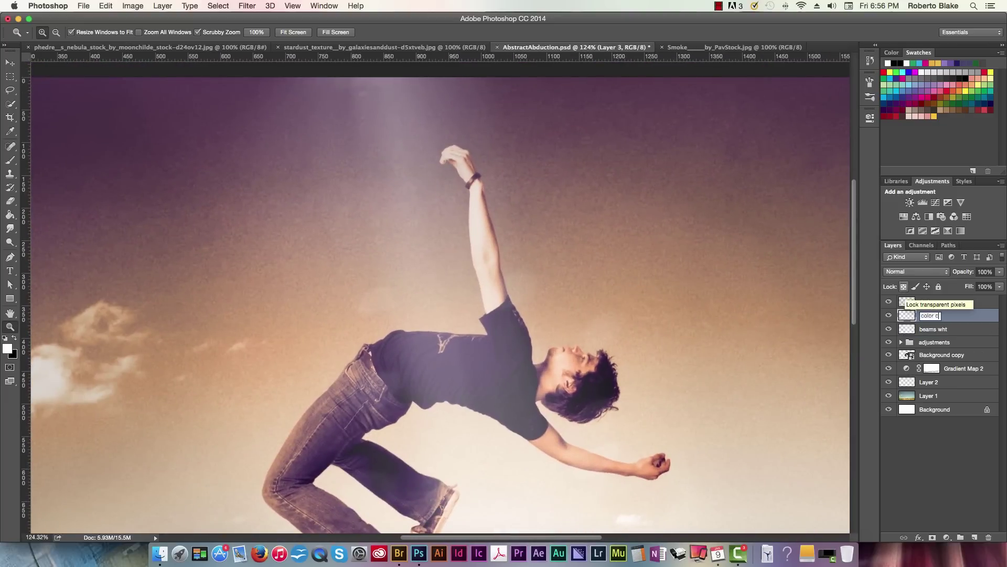
- Name the layer 'color casting' in Lighten mode and brush teal light onto the man's shirt
text(asting)
click(917, 271)
click(913, 342)
click(985, 71)
key(b)
key(super+0)
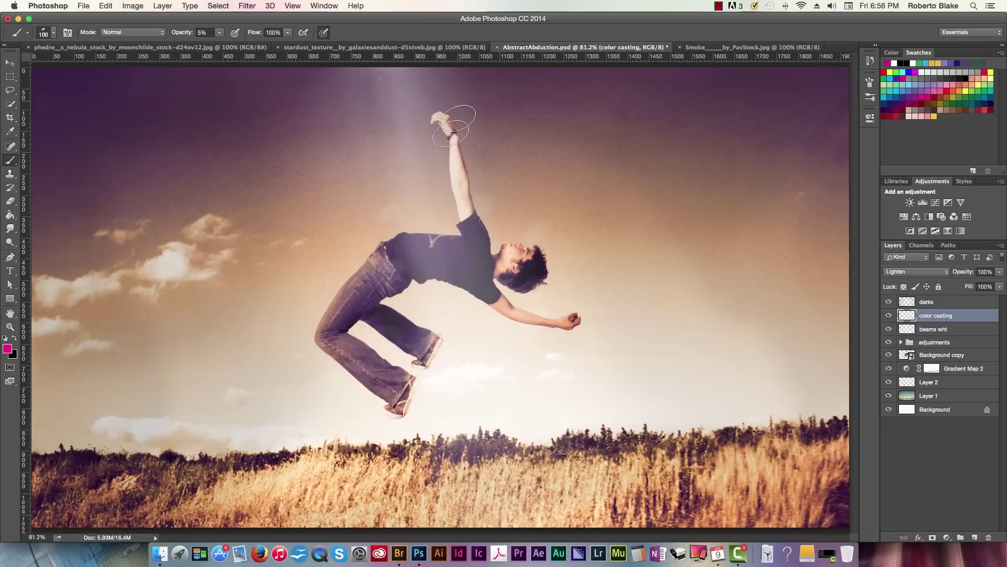
click(53, 32)
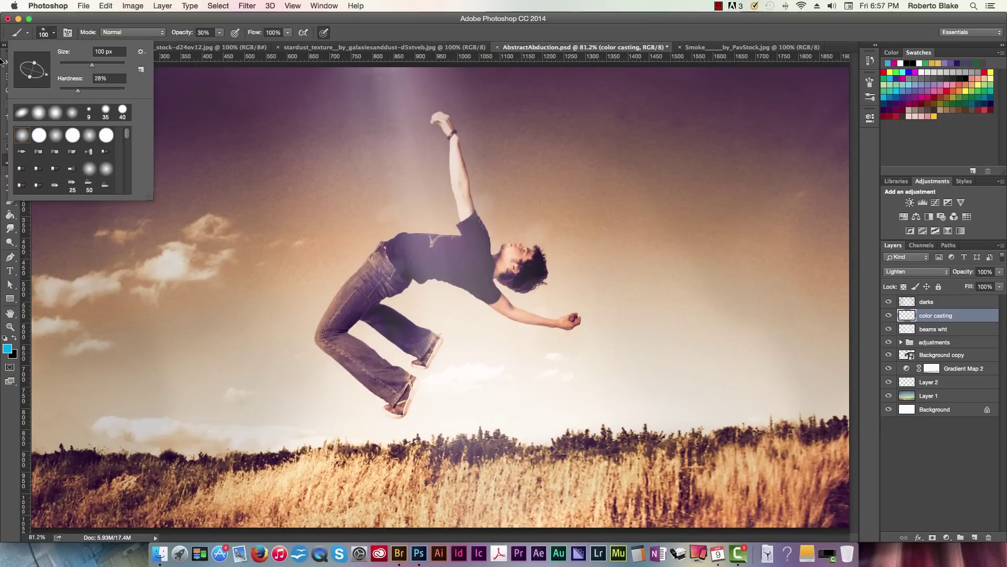
click(393, 70)
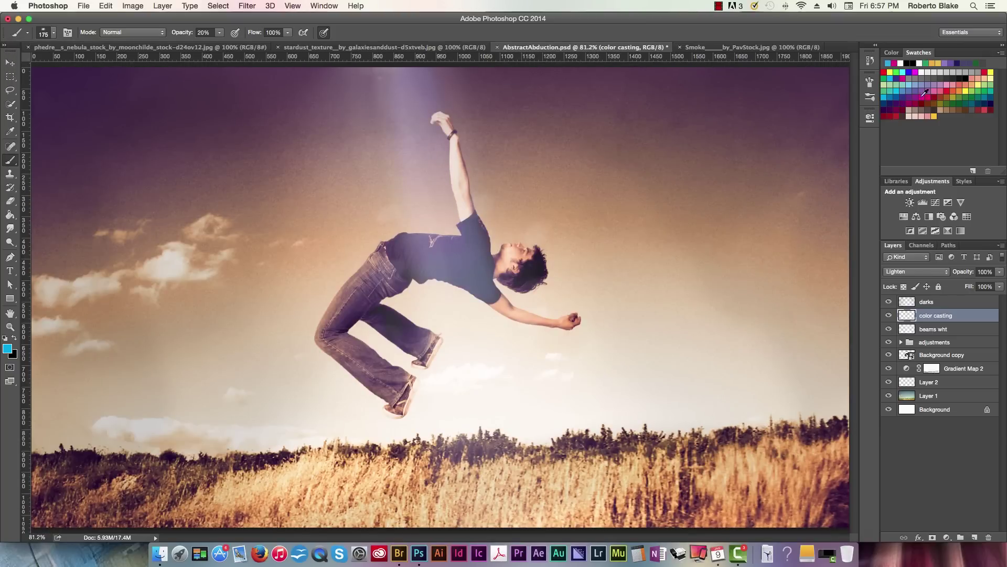
drag(499, 241, 503, 304)
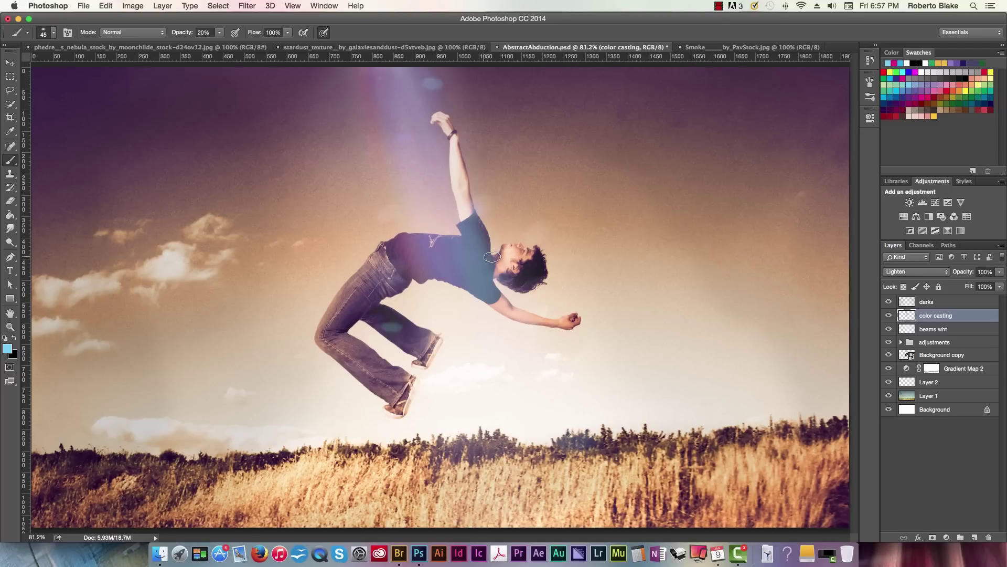
key(Return)
key(Return)
key(Return)
key(Return)
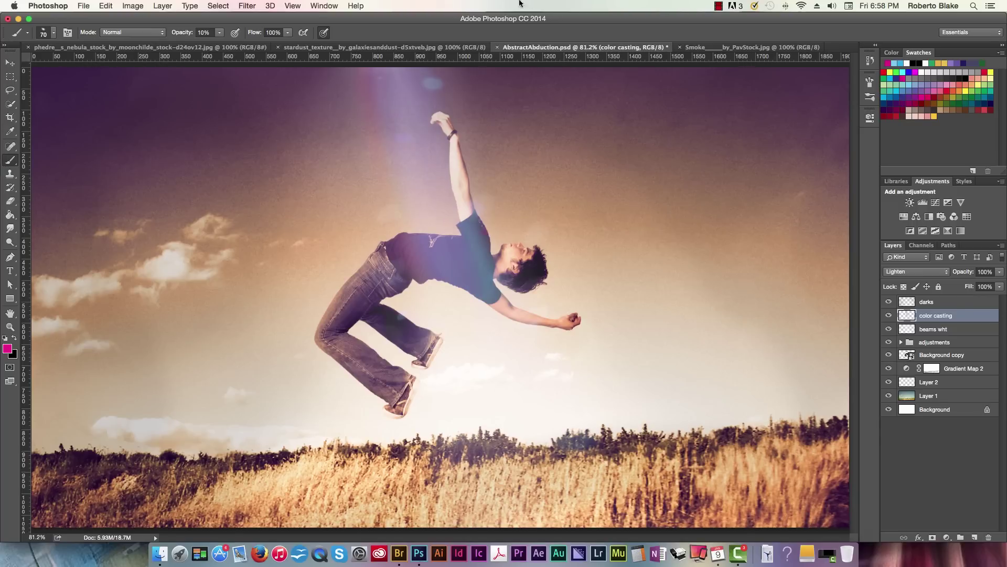
key(e)
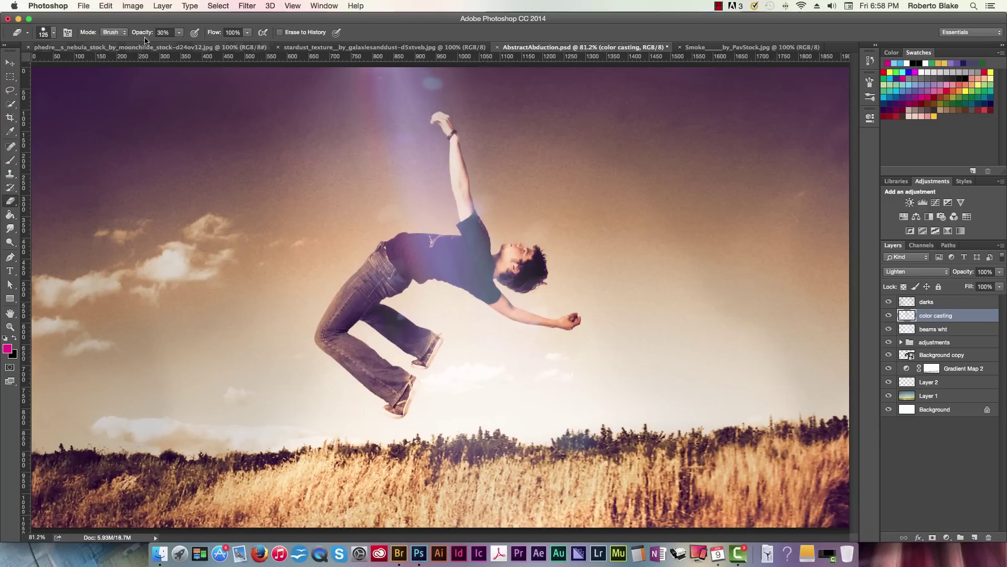
- Add a radial Gradient Fill layer above Gradient Map 2 with magenta-pink stops, scaled up
click(960, 368)
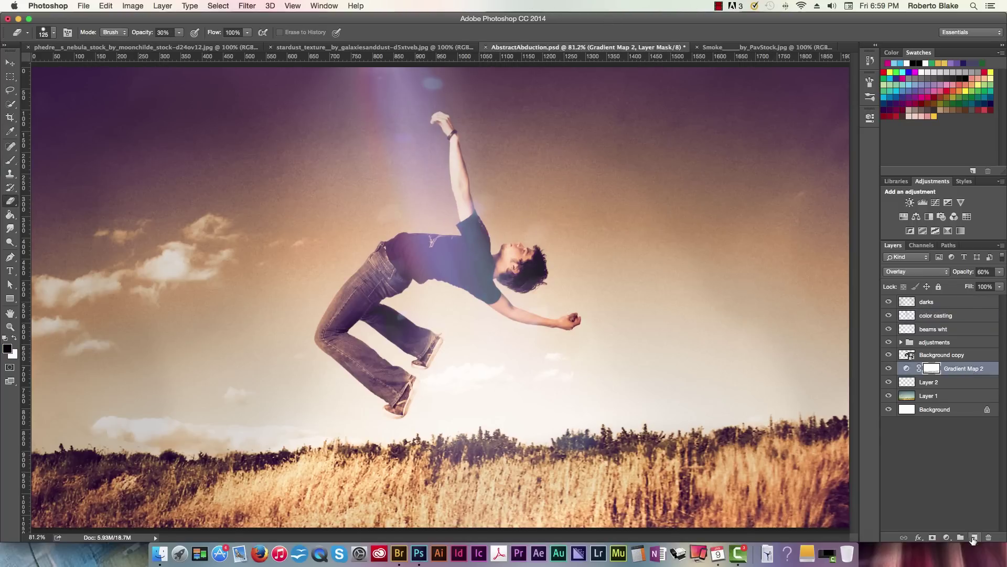
click(948, 537)
click(921, 363)
click(729, 231)
double_click(678, 326)
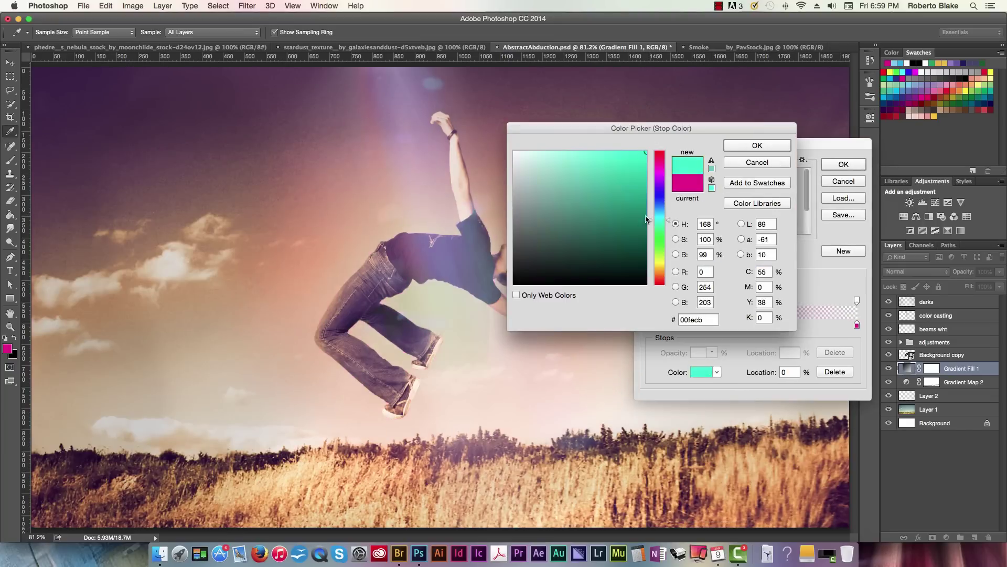
key(Return)
double_click(678, 325)
drag(654, 253, 649, 219)
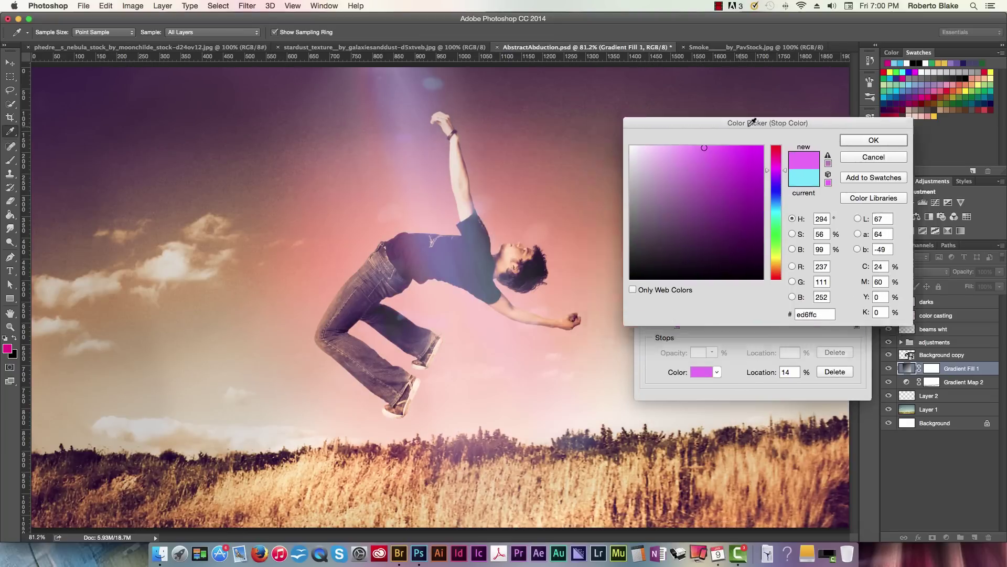
click(758, 146)
click(843, 164)
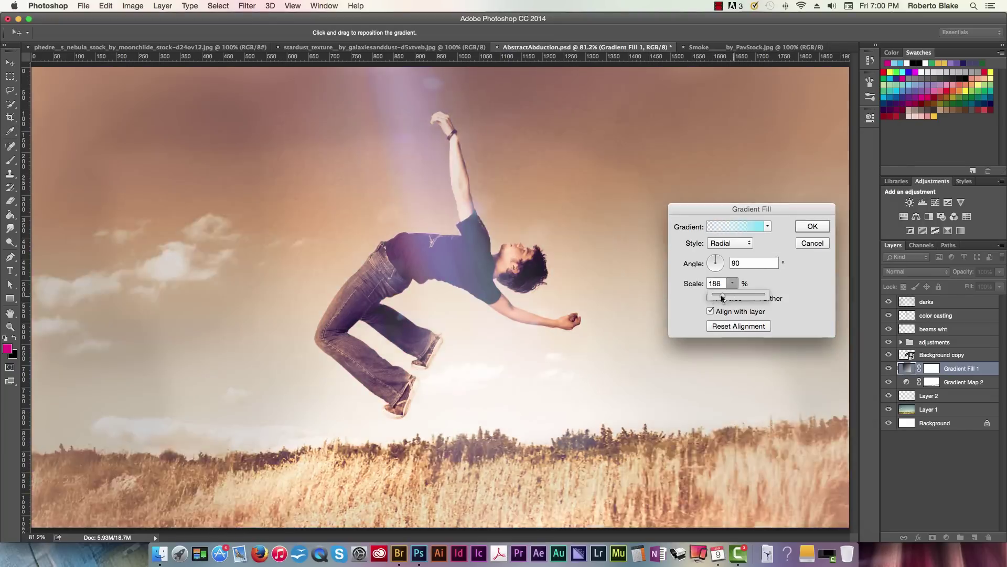
mouse_move(733, 283)
mouse_down()
mouse_move(745, 293)
mouse_move(764, 223)
mouse_up()
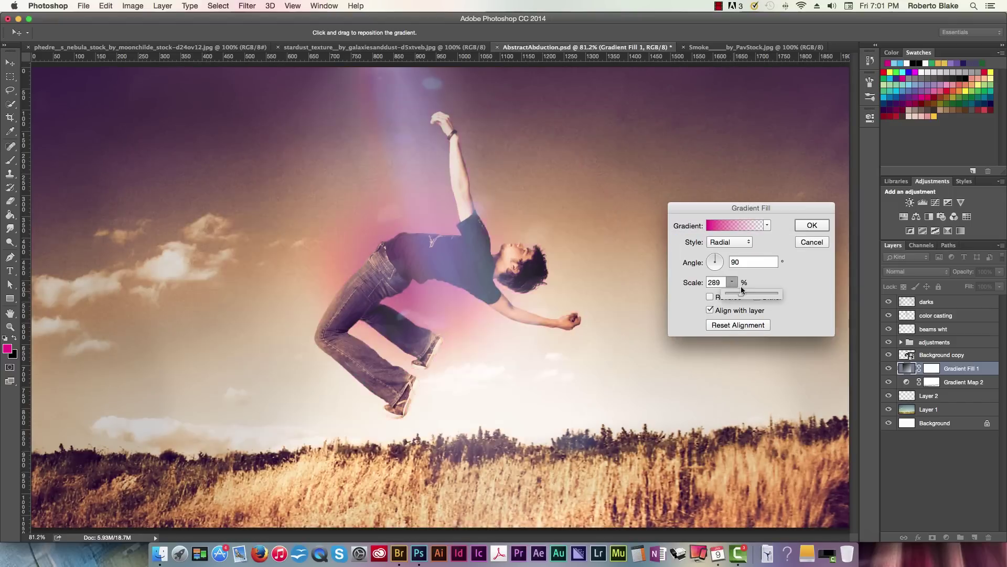
click(812, 224)
- Set the pink glow layer to Hard Light blending at about 68% opacity
click(917, 272)
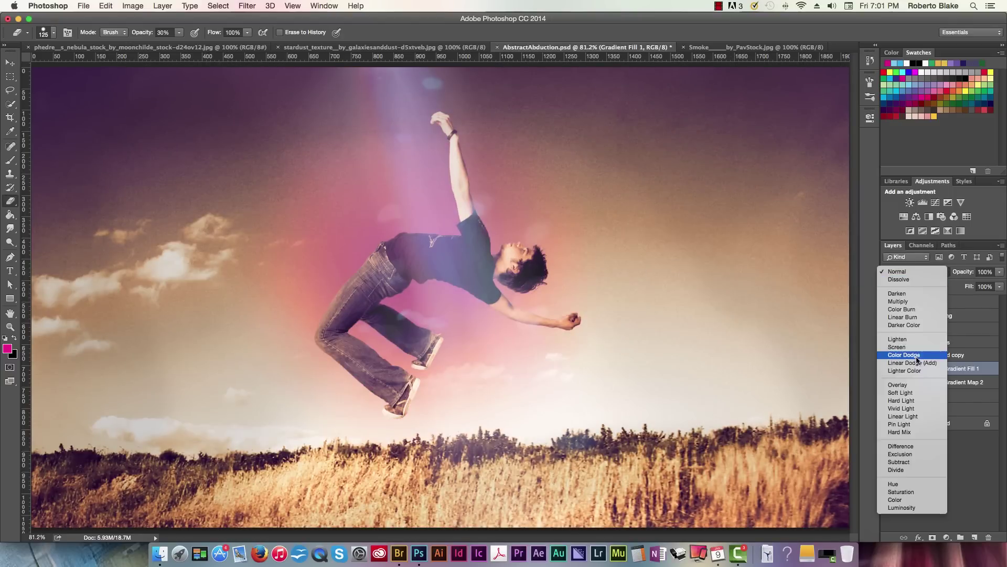
click(902, 385)
click(916, 271)
click(903, 287)
click(918, 276)
drag(1000, 272, 980, 281)
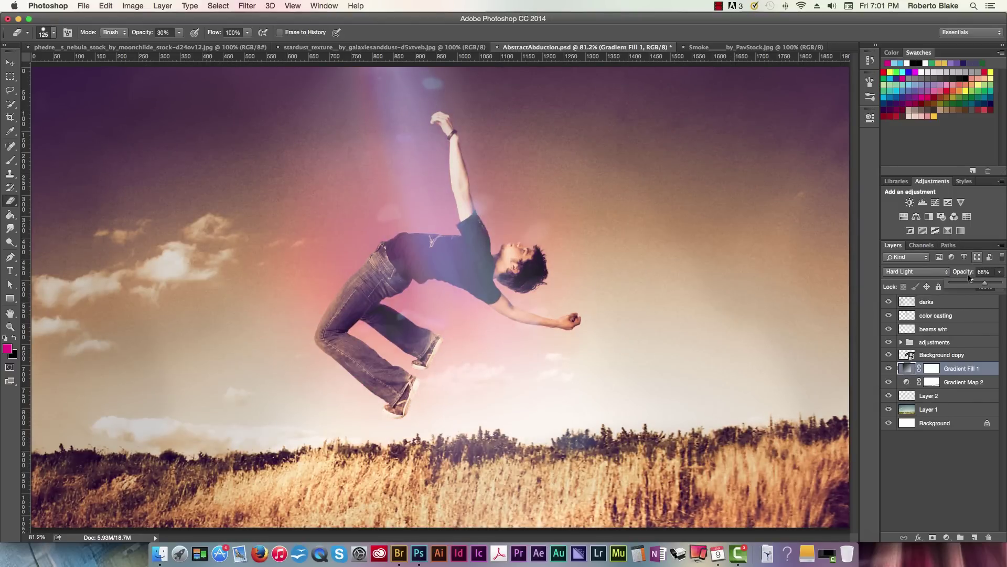
- Select and copy the entire stardust texture image
click(390, 48)
key(super+a)
key(super+c)
- Paste the stardust texture into AbstractAbduction, commit its size and set it to Lighten
click(585, 47)
key(super+v)
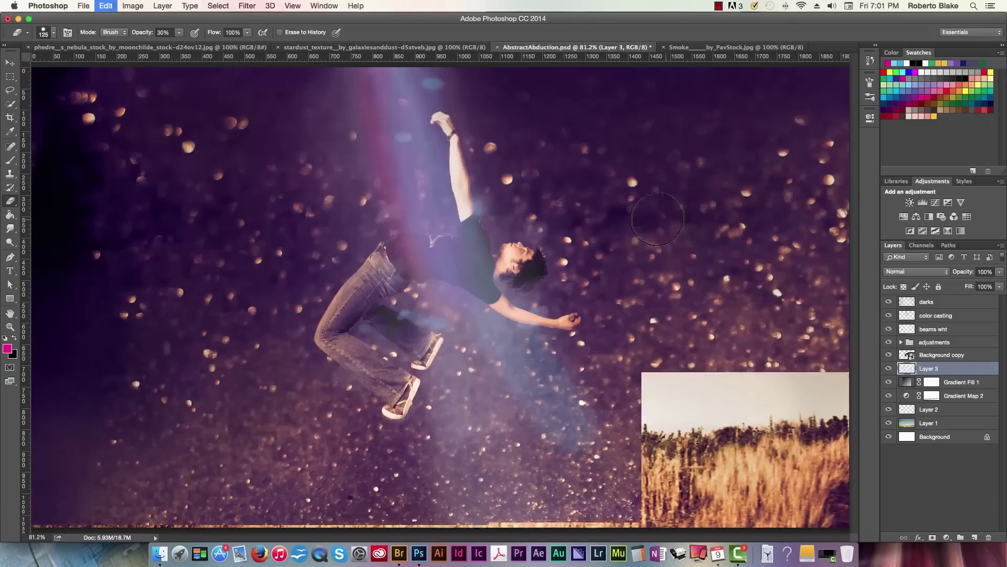
key(super+t)
key(Return)
key(super+0)
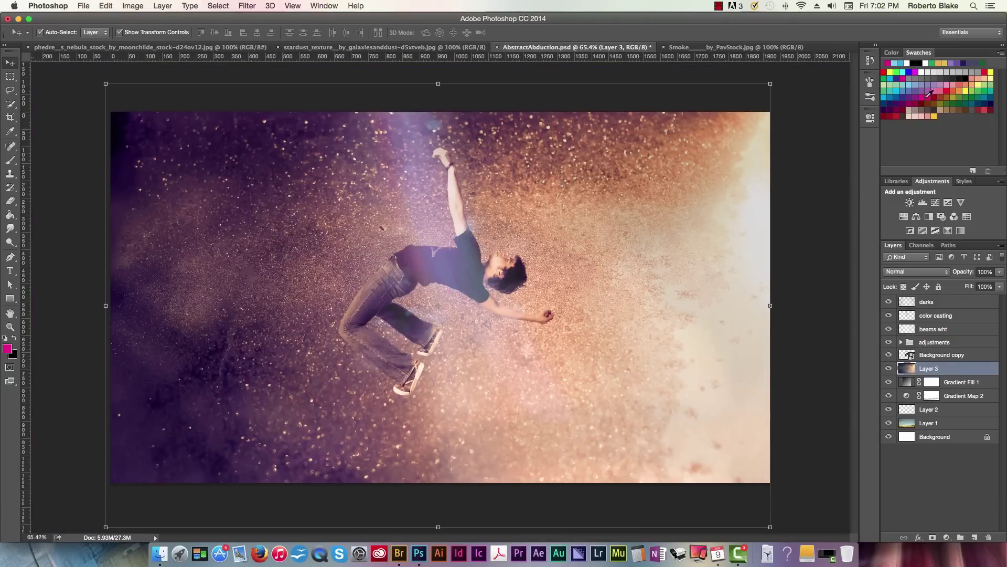
click(916, 271)
click(913, 315)
- Mask the stardust layer black and paint sparkles back over the man's body with a particle brush
alt+click(932, 538)
key(b)
key(d)
click(53, 33)
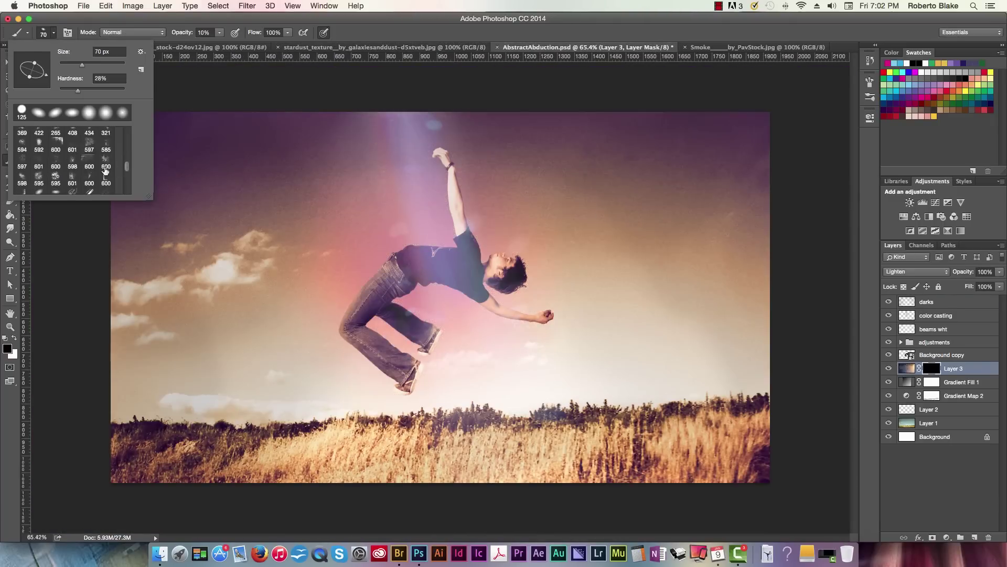
drag(398, 221, 462, 294)
drag(462, 236, 524, 294)
drag(446, 269, 504, 310)
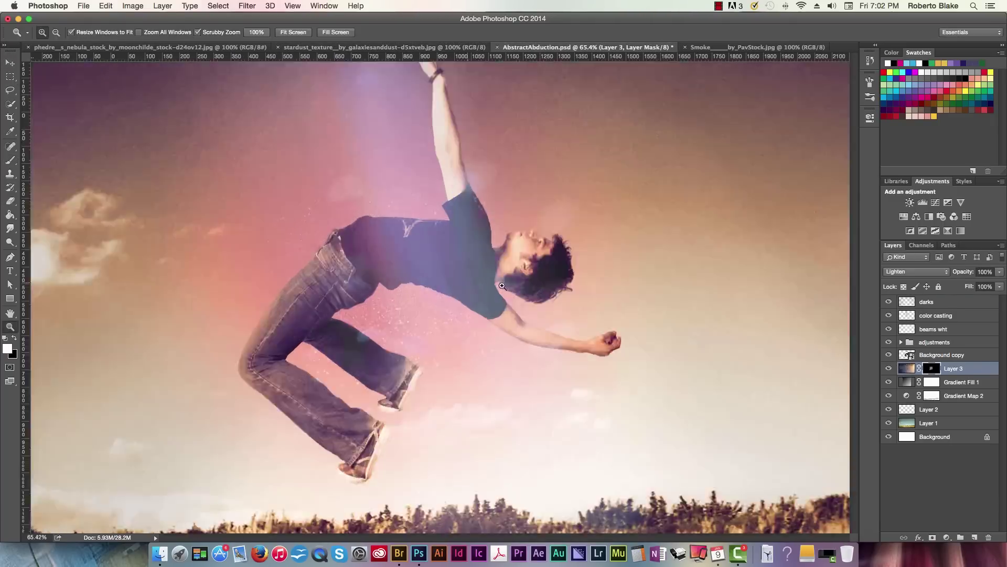
scroll(472, 294, up, 5)
- Duplicate the stardust above Background copy, mask sparkles off the torso and legs, then add Layer 4
key(ctrl+j)
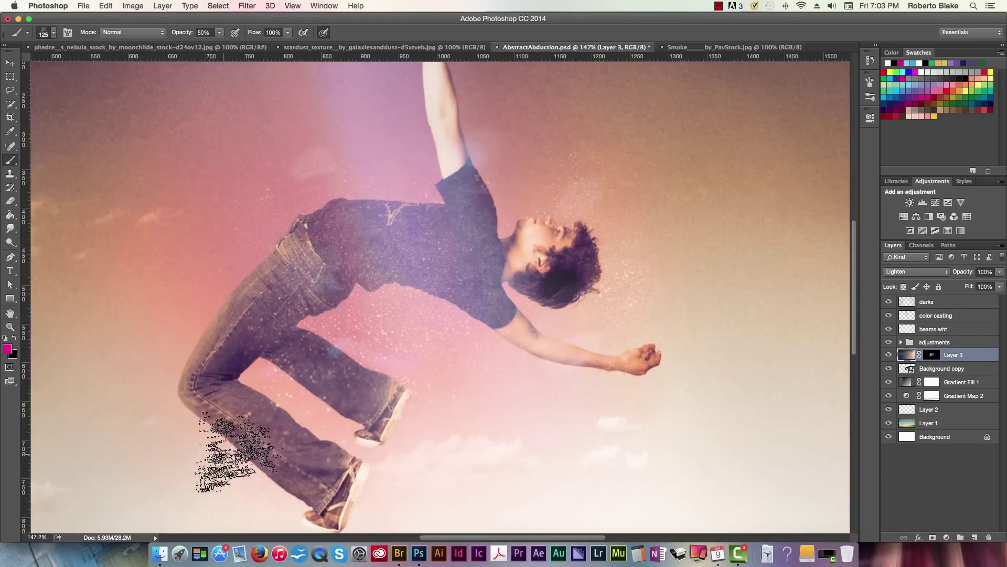
key(ctrl+bracketright)
key(x)
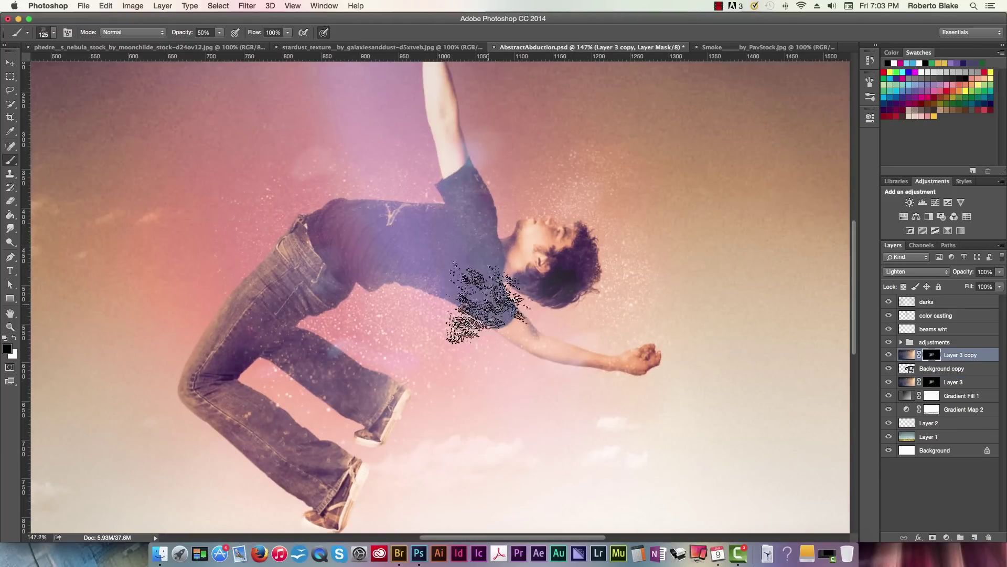
drag(477, 278, 409, 268)
drag(414, 147, 433, 236)
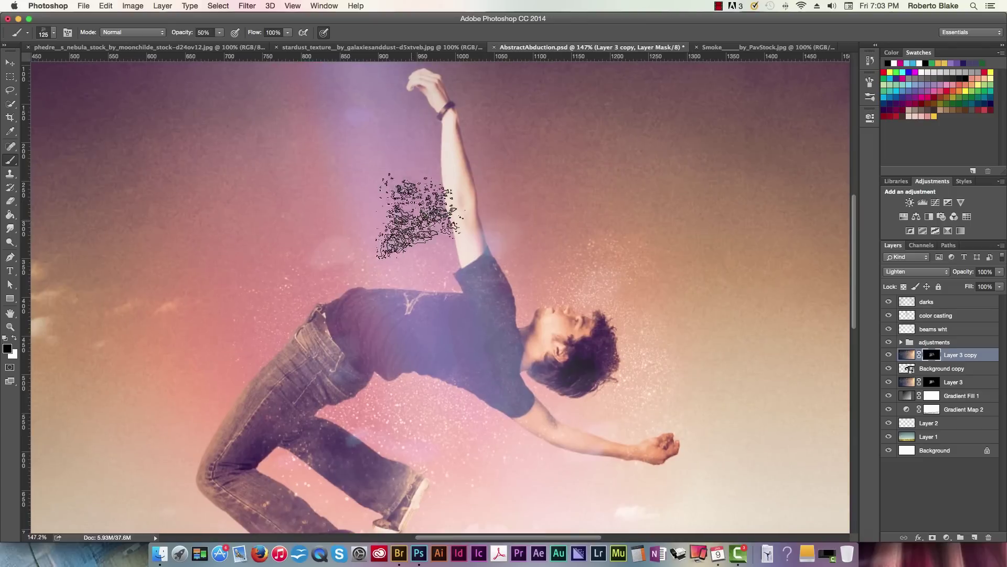
click(942, 369)
click(961, 538)
- Set the Clone Stamp to a 200 px scatter brush sampling Current & Below
click(10, 173)
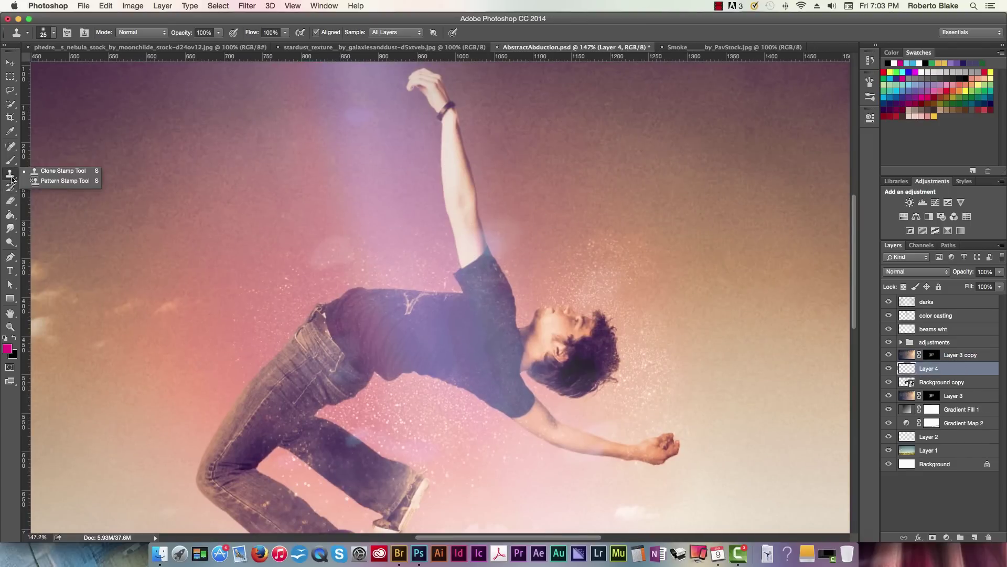
click(53, 33)
double_click(21, 167)
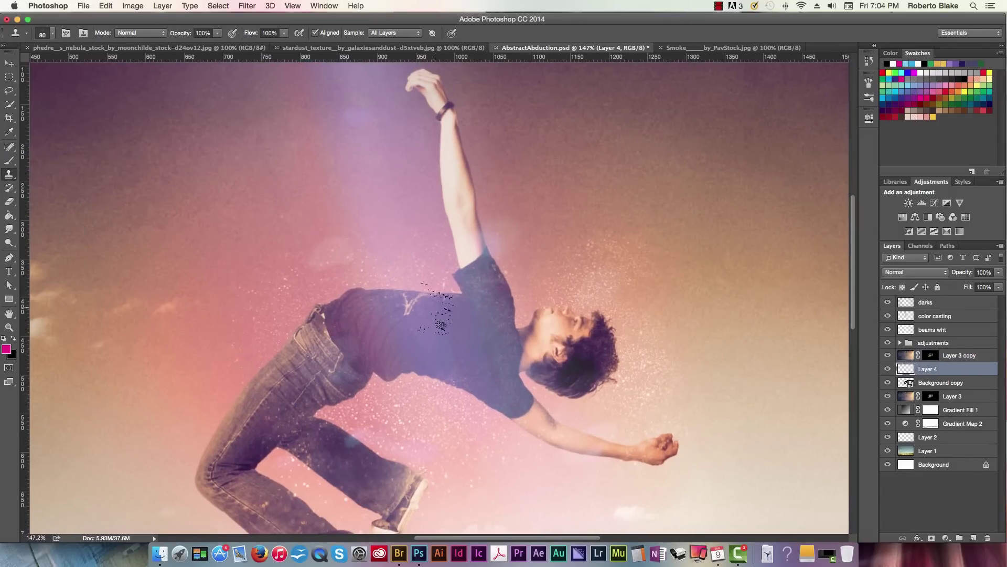
click(53, 33)
drag(127, 167, 127, 175)
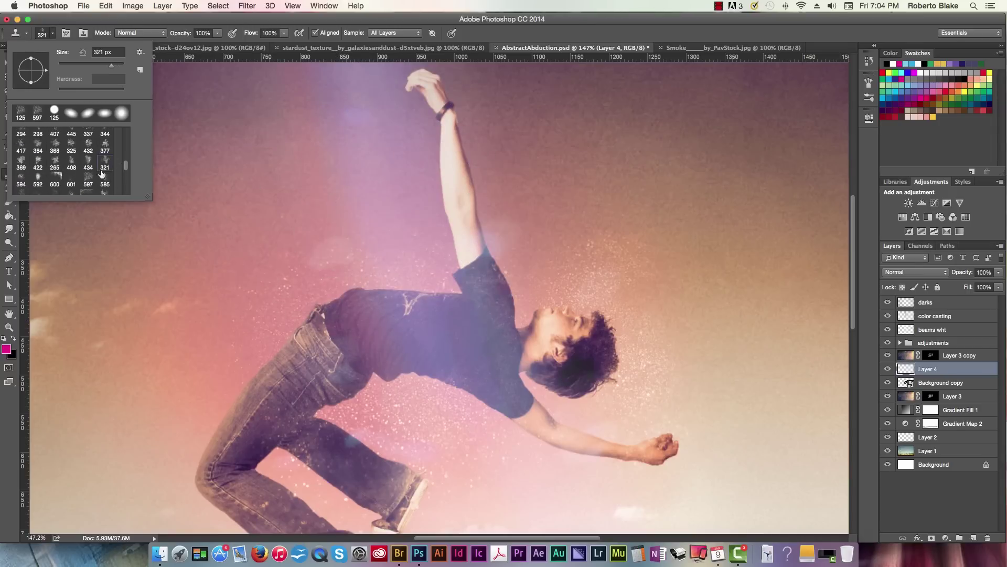
text(200)
key(Return)
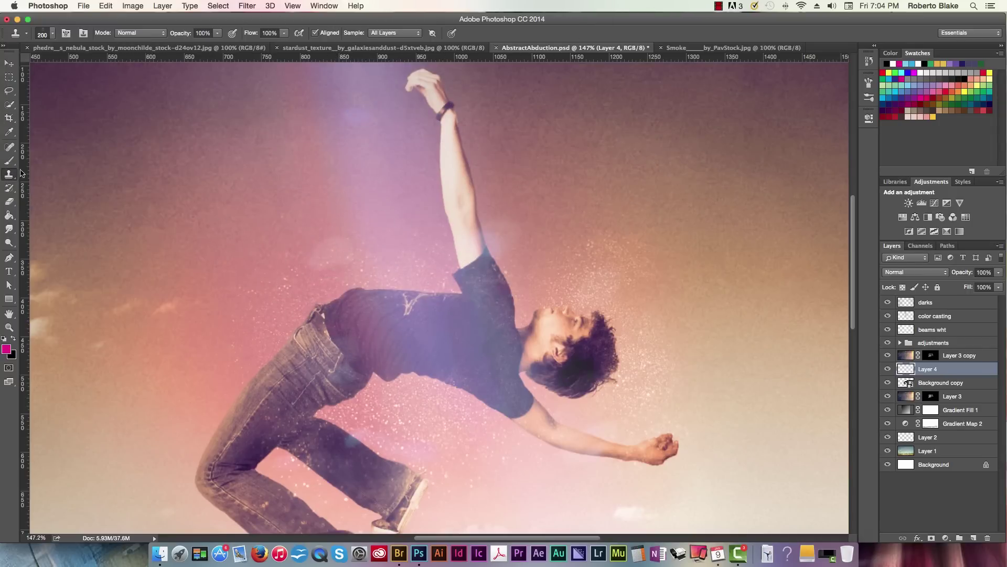
click(393, 24)
- Clone particles along the left edge of the jeans with a 90 px brush
key(bracketleft)
key(bracketleft)
key(bracketleft)
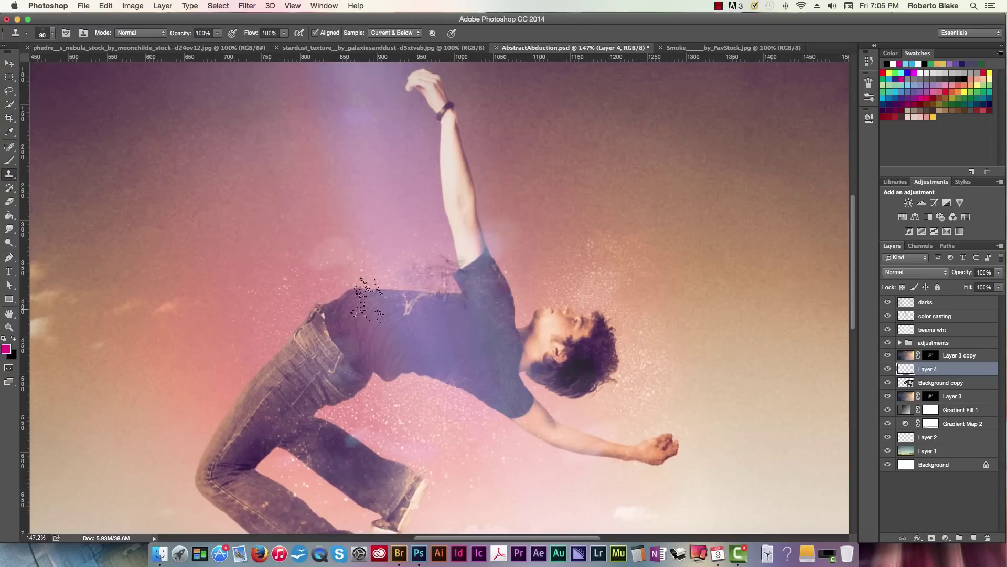
drag(254, 362, 225, 430)
scroll(378, 383, down, 4)
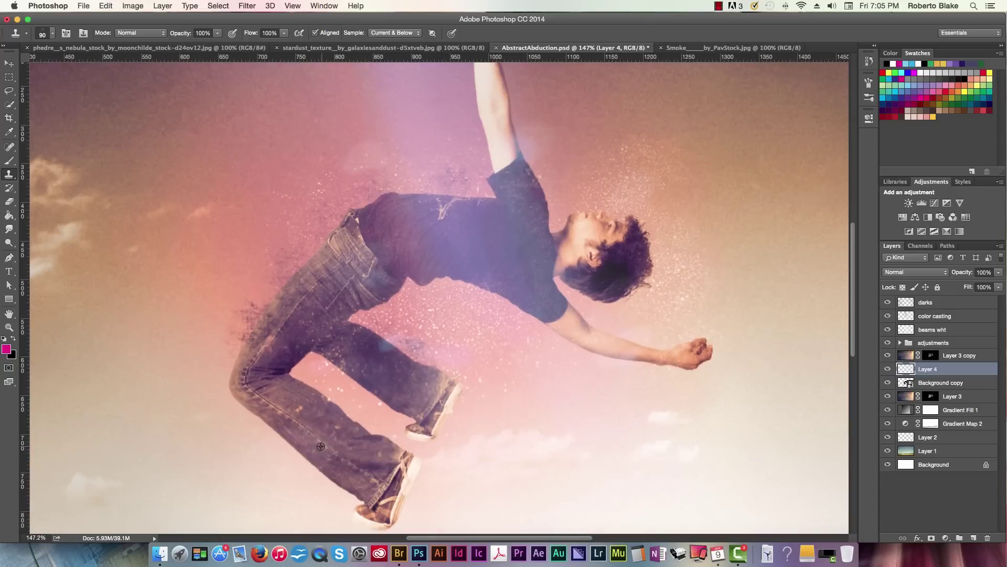
scroll(394, 470, down, 3)
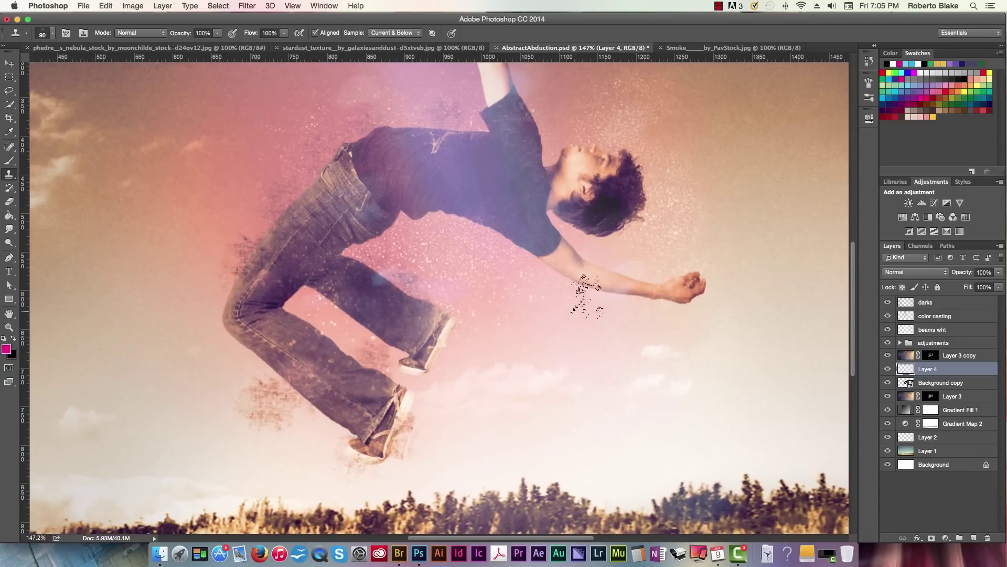
drag(546, 232, 523, 264)
scroll(487, 249, up, 6)
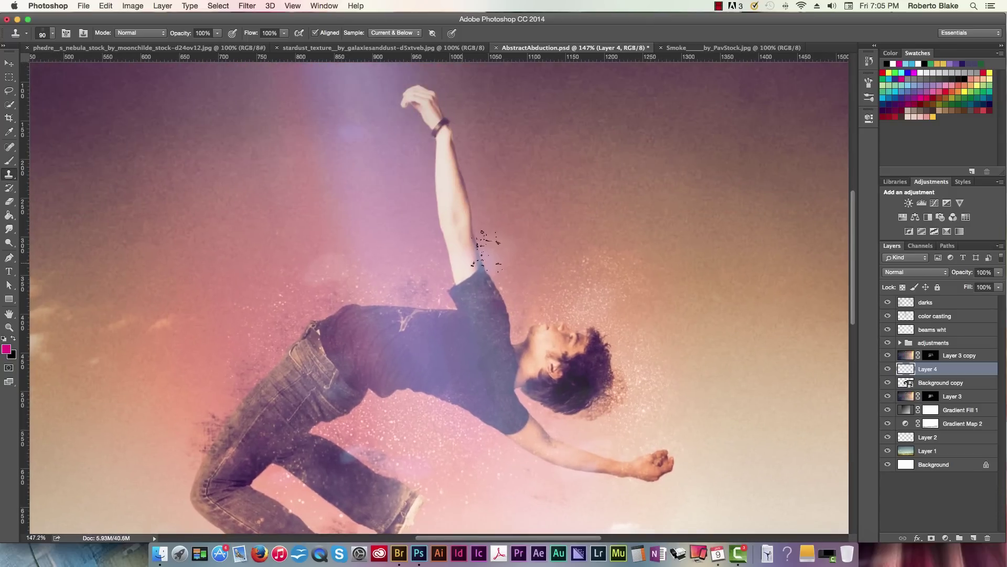
- Clone finer particles with a 35 px brush at 60% opacity, erasing stray ones
click(53, 33)
key(Return)
key(bracketleft)
key(bracketleft)
key(bracketleft)
key(6)
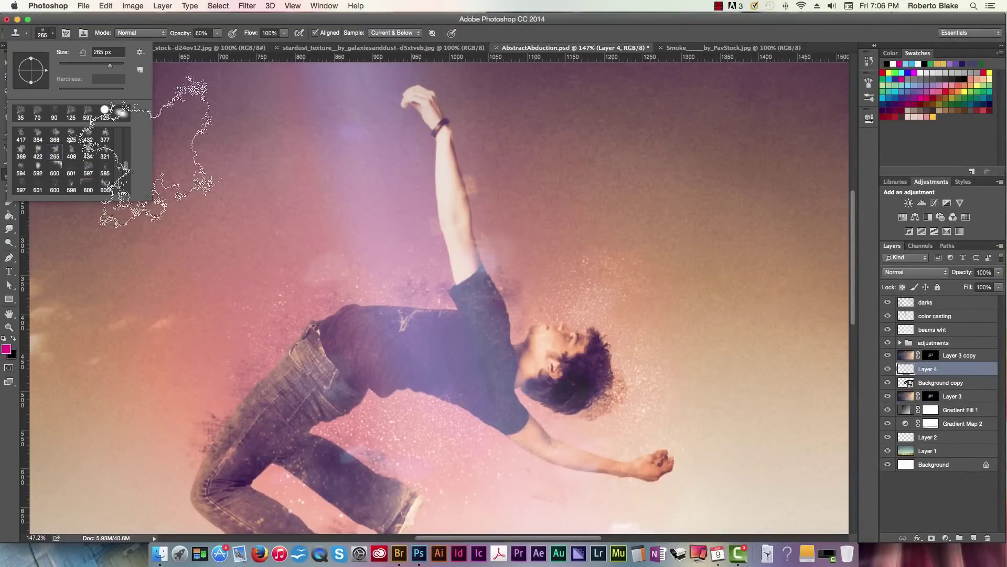
key(e)
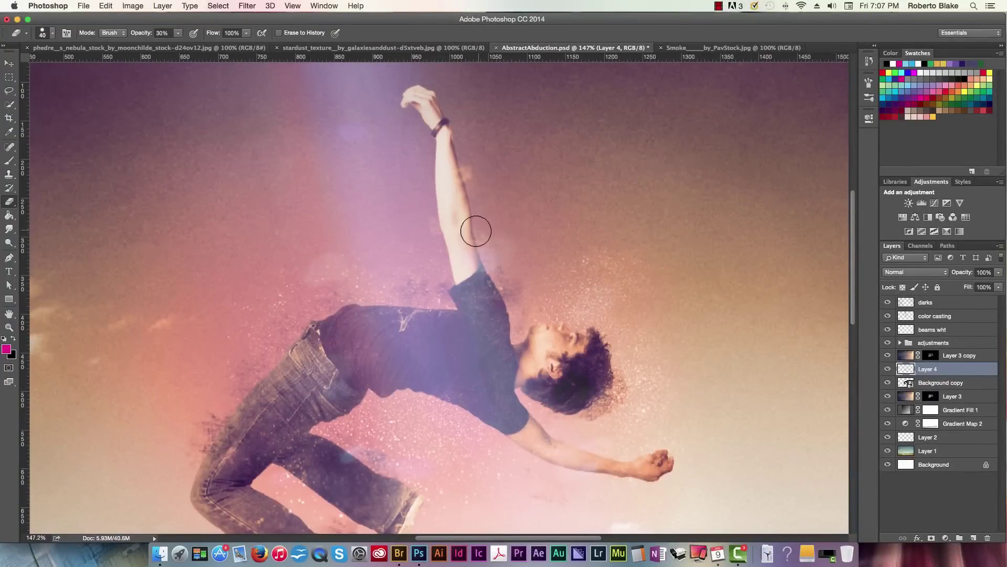
key(s)
- Clone with the 600 px scatter brush at 175 px and 80% opacity, erasing strays at 40 px
click(52, 33)
key(Return)
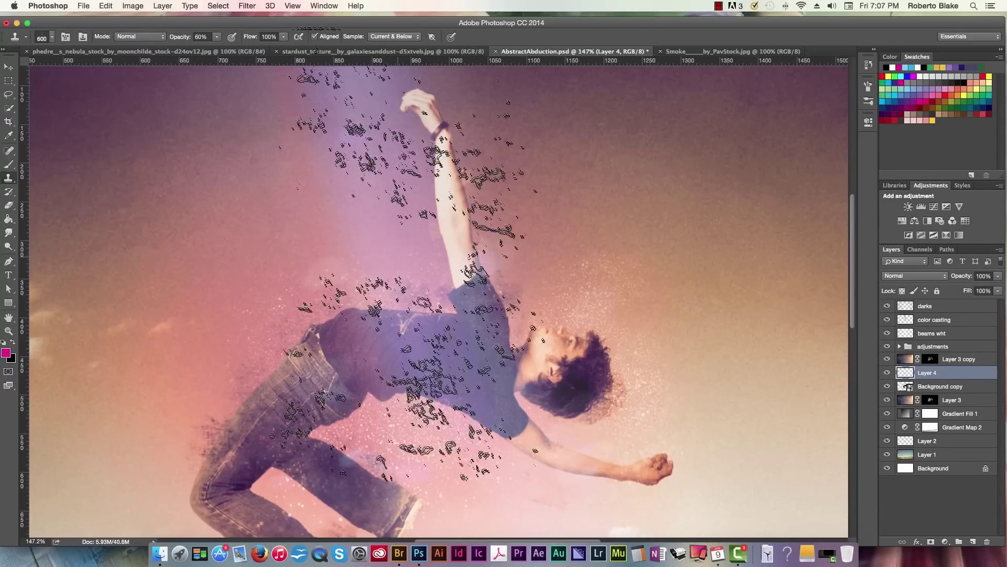
key(bracketleft)
key(bracketleft)
key(bracketleft)
click(52, 36)
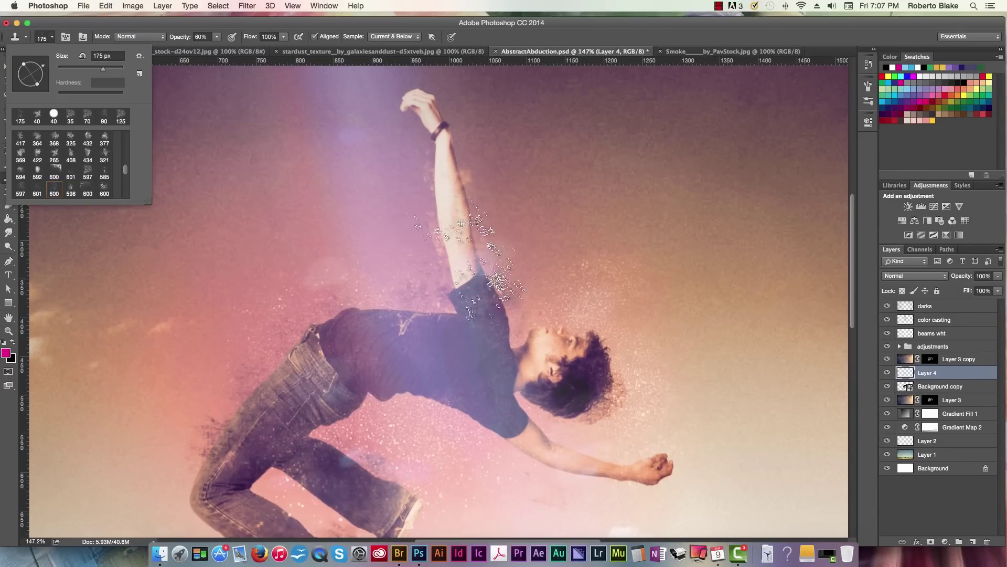
key(Return)
key(e)
scroll(442, 240, down, 5)
key(s)
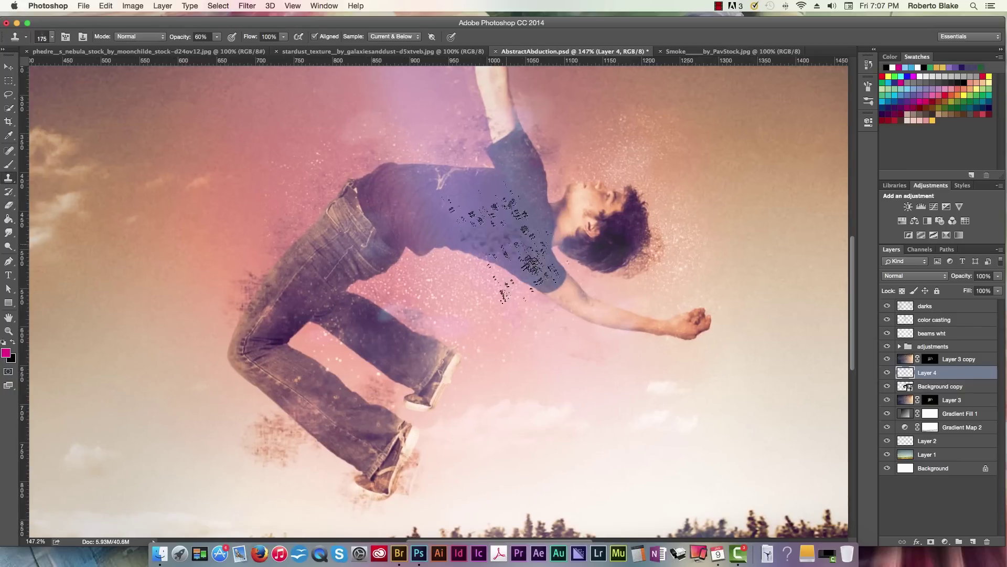
key(8)
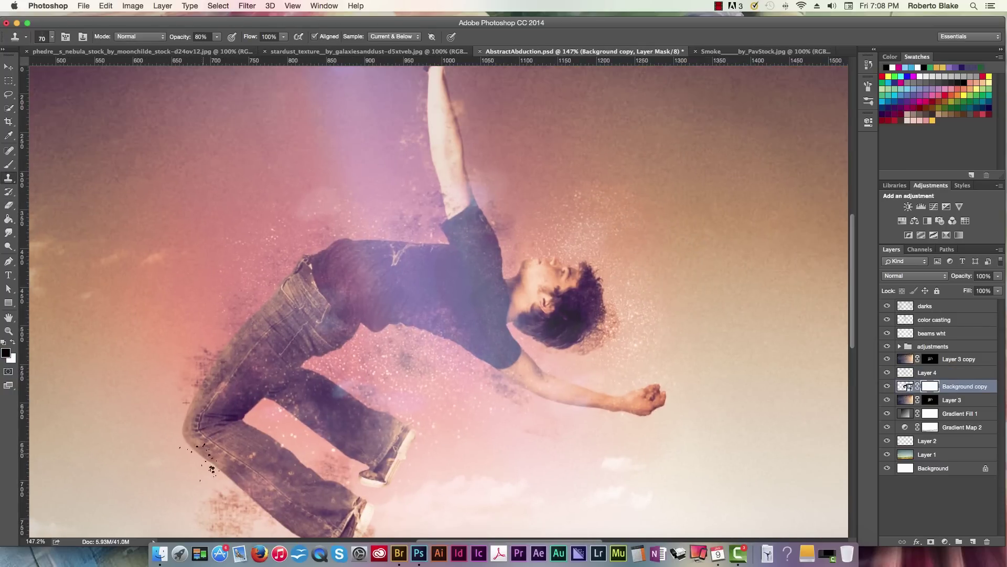
- Set the Clone Stamp to the 600 px scatter brush at 200 px and 60% opacity
scroll(465, 179, up, 3)
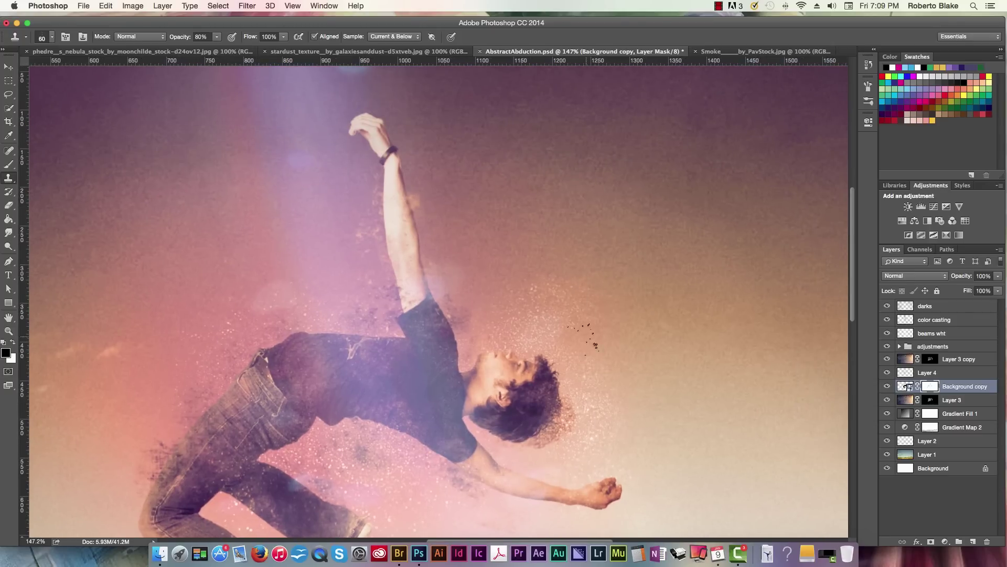
key(bracketleft)
key(bracketleft)
key(bracketleft)
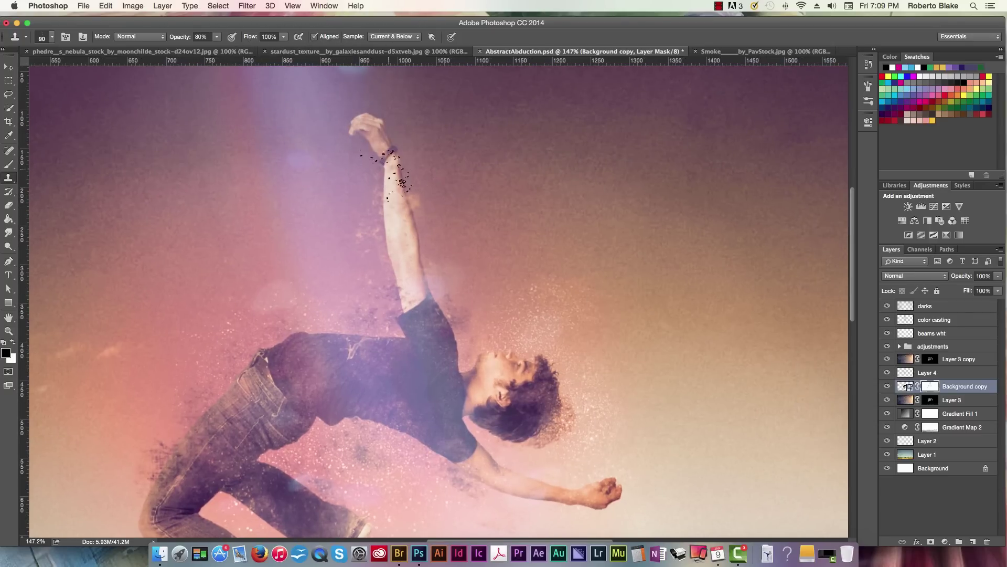
key(super+0)
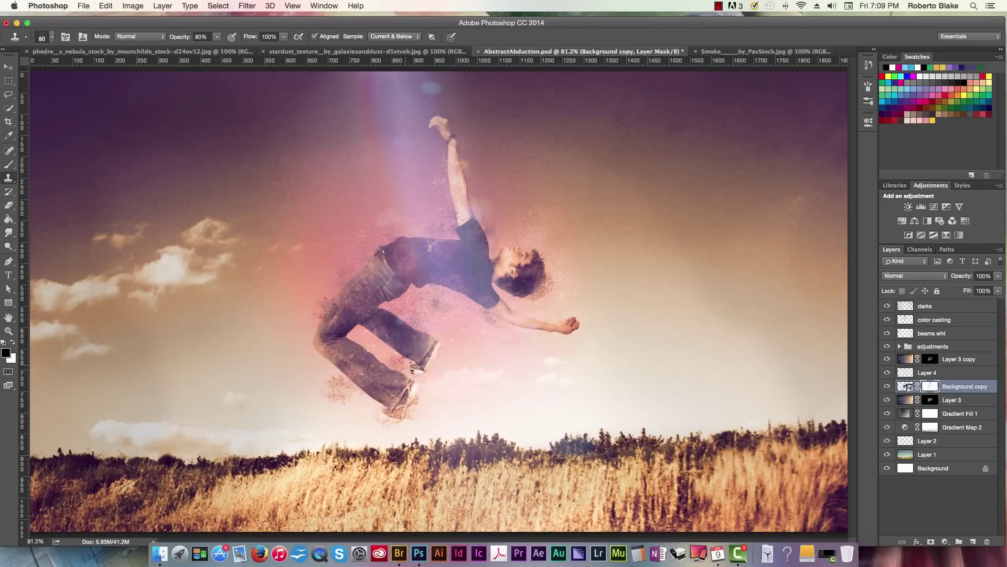
click(42, 37)
double_click(79, 157)
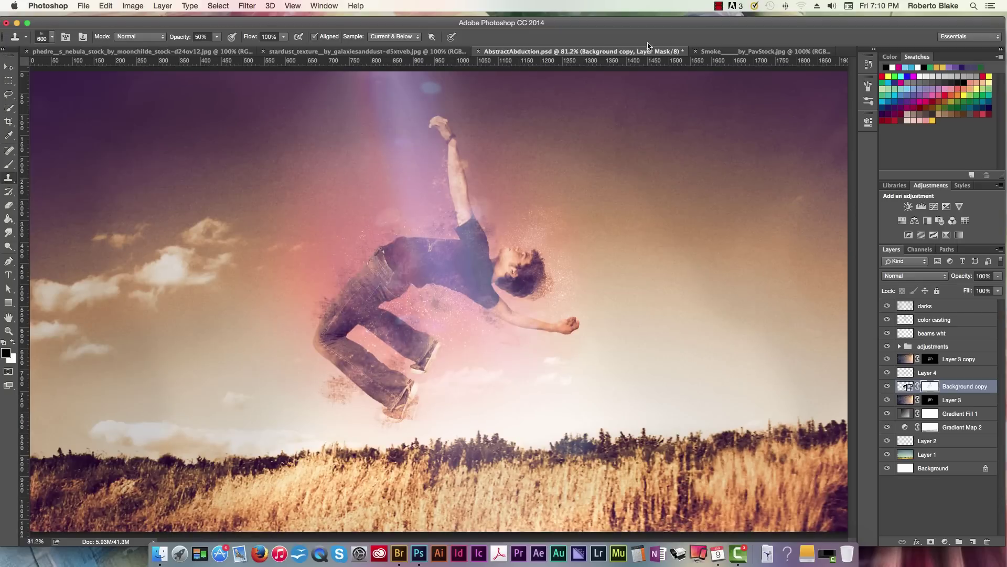
key(2)
key(bracketleft)
key(bracketleft)
key(bracketleft)
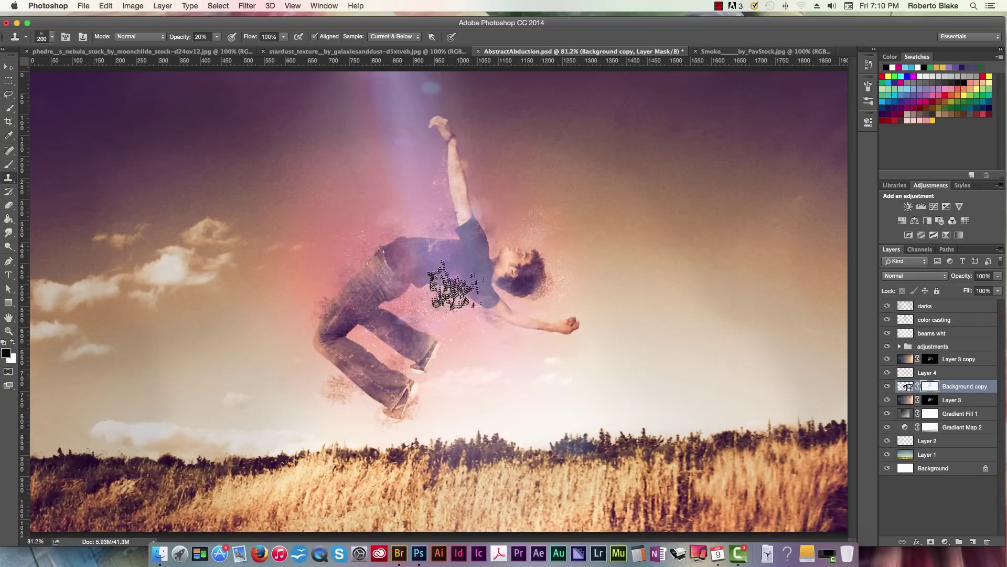
key(6)
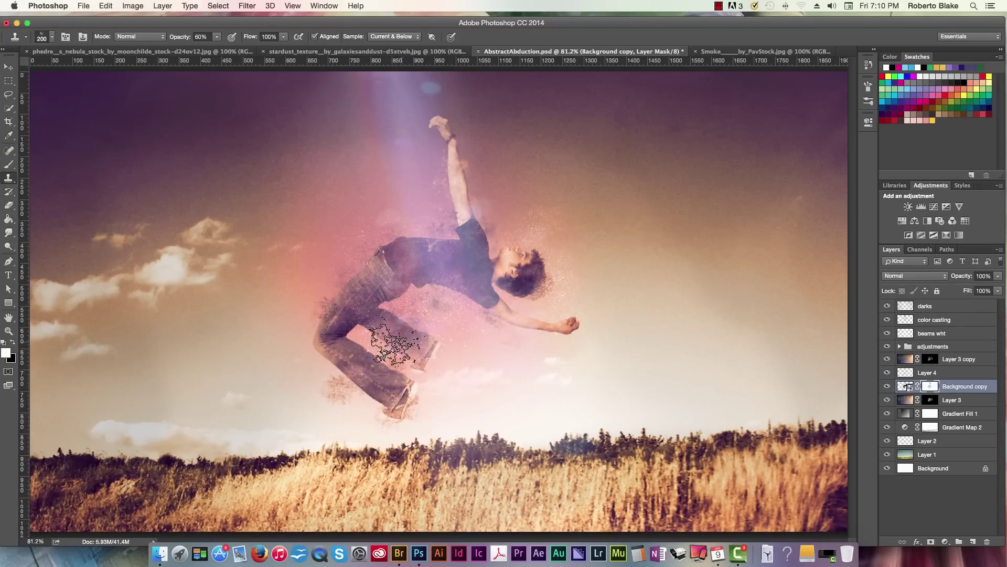
- Paint black on the Background copy mask over the raised arm with a 50 px brush at 34% flow
key(b)
key(x)
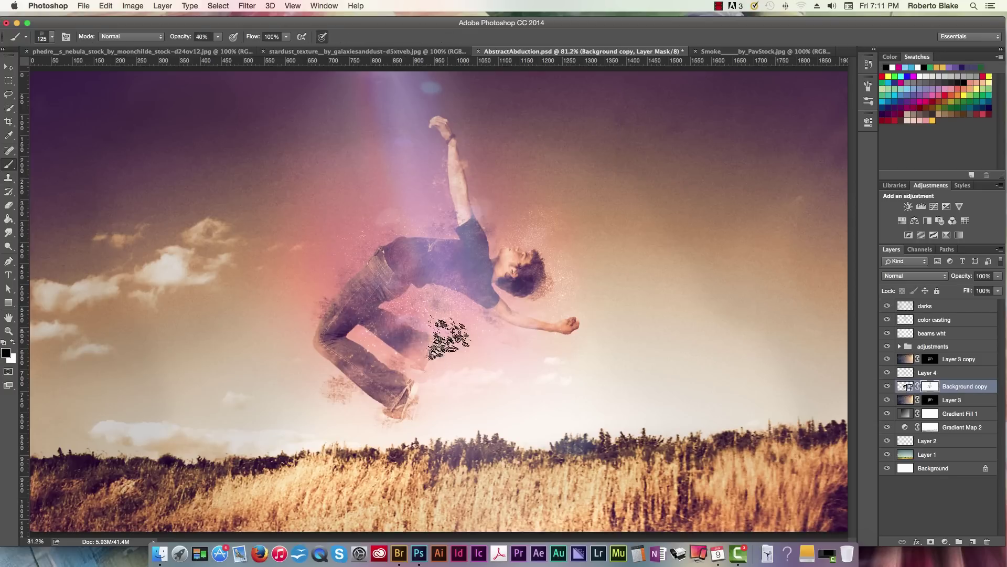
key(bracketleft)
key(bracketleft)
key(bracketleft)
scroll(443, 184, up, 5)
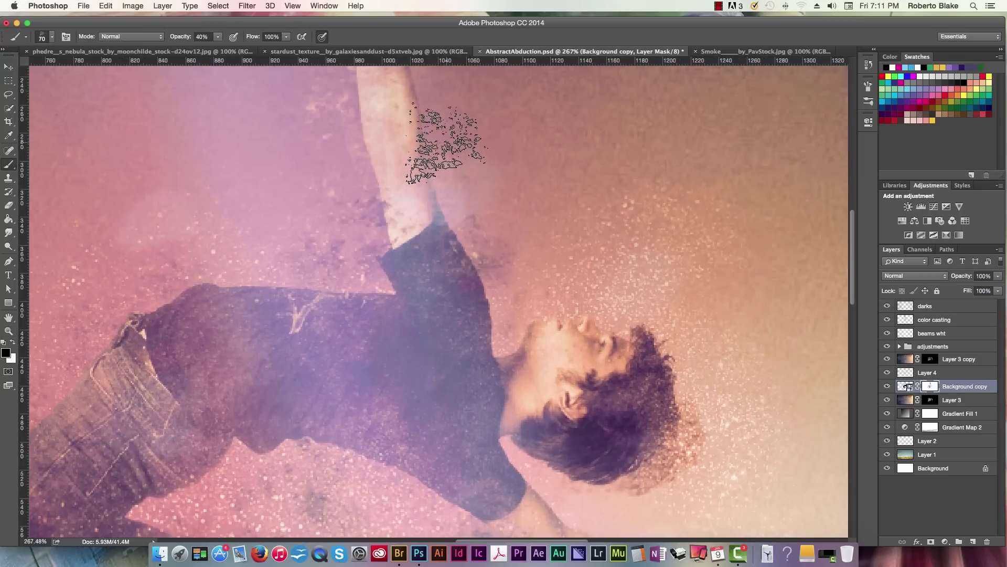
drag(506, 107, 534, 381)
key(bracketright)
key(bracketright)
key(6)
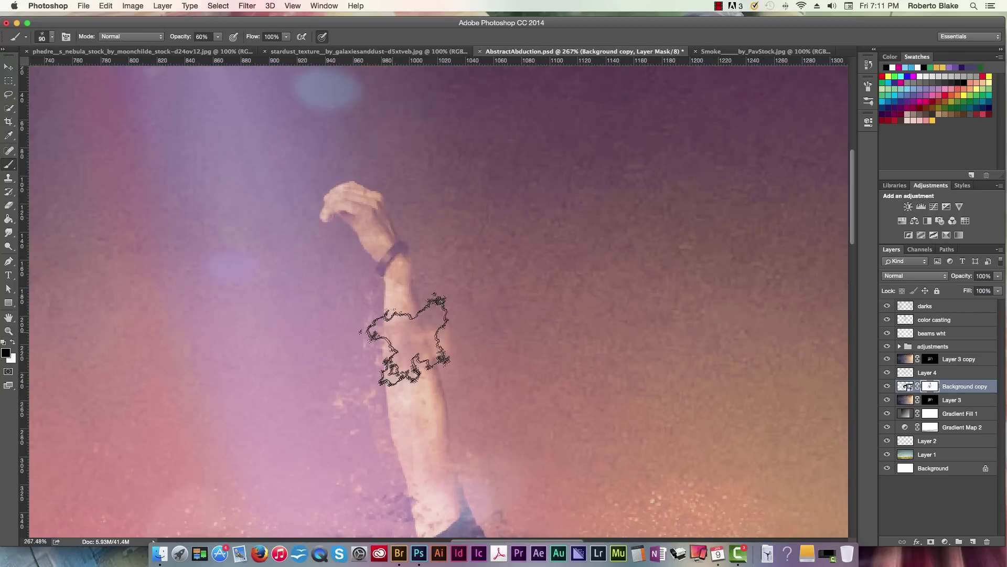
key(shift+3)
key(shift+4)
key(bracketleft)
key(bracketleft)
key(bracketleft)
- Erode the hair, torso and hand with a 20 px brush, then return to Layer 4 for cloning
scroll(445, 258, down, 5)
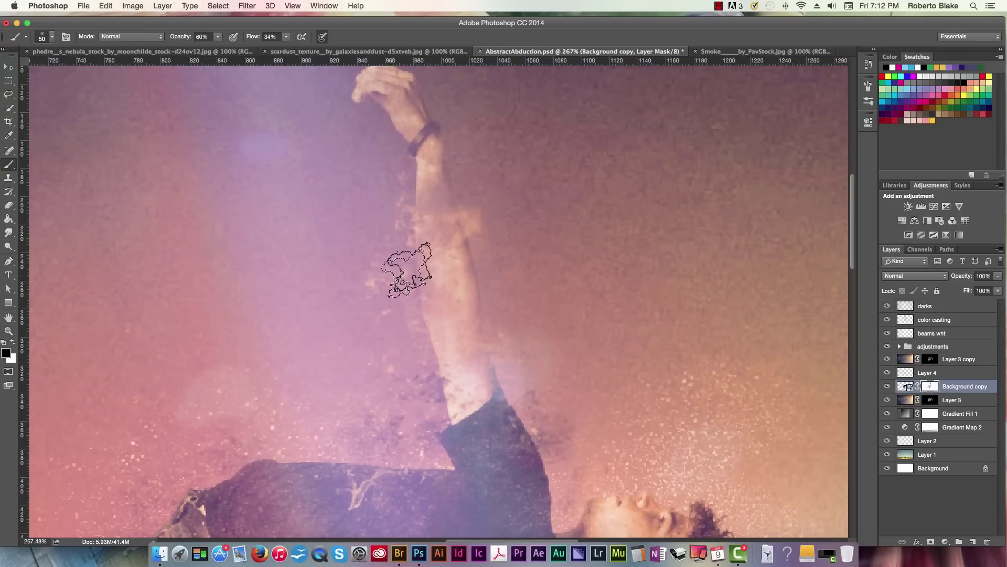
scroll(472, 286, down, 5)
scroll(593, 375, down, 5)
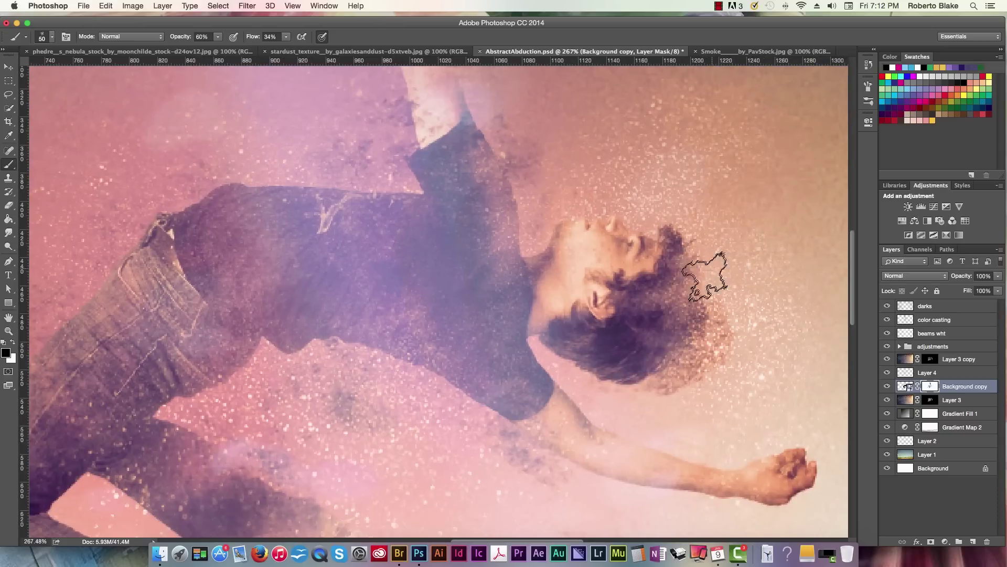
scroll(535, 246, down, 5)
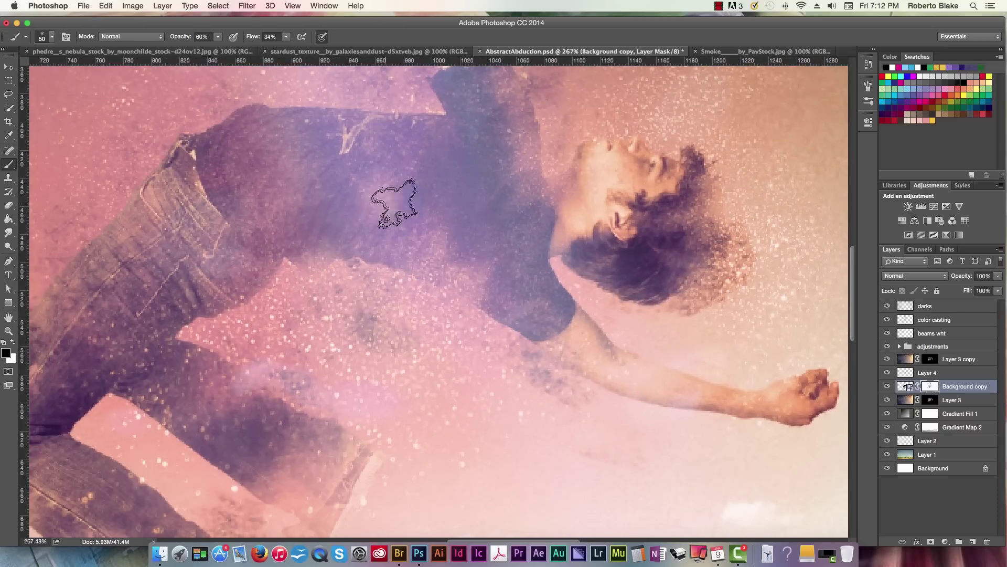
key(ctrl+0)
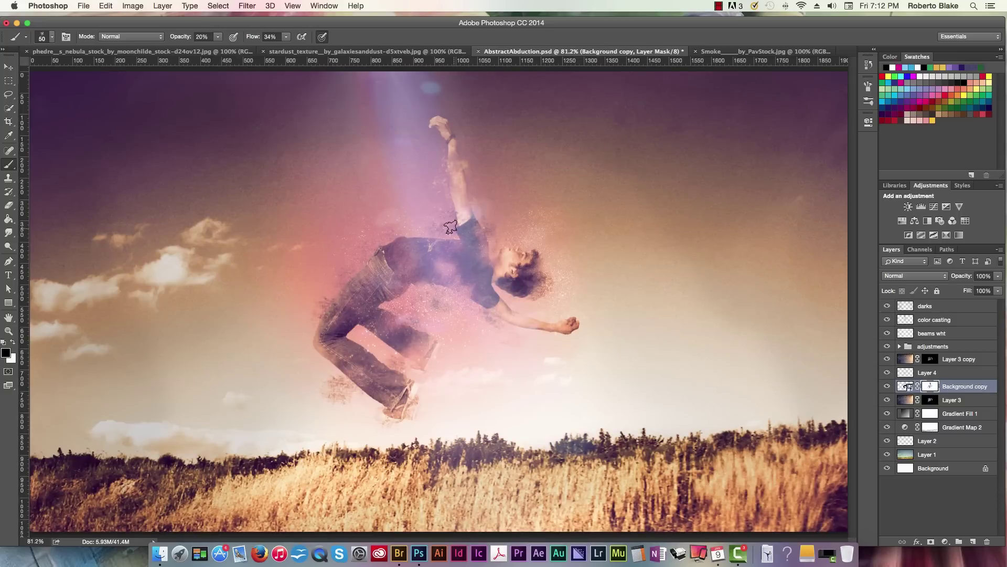
scroll(586, 315, up, 5)
key(bracketleft)
key(bracketleft)
key(bracketleft)
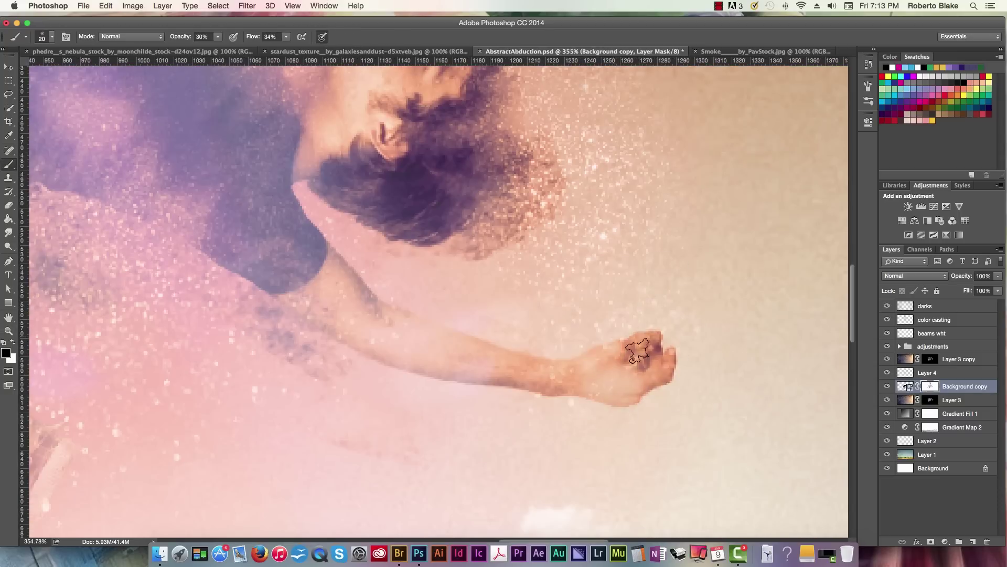
key(ctrl+0)
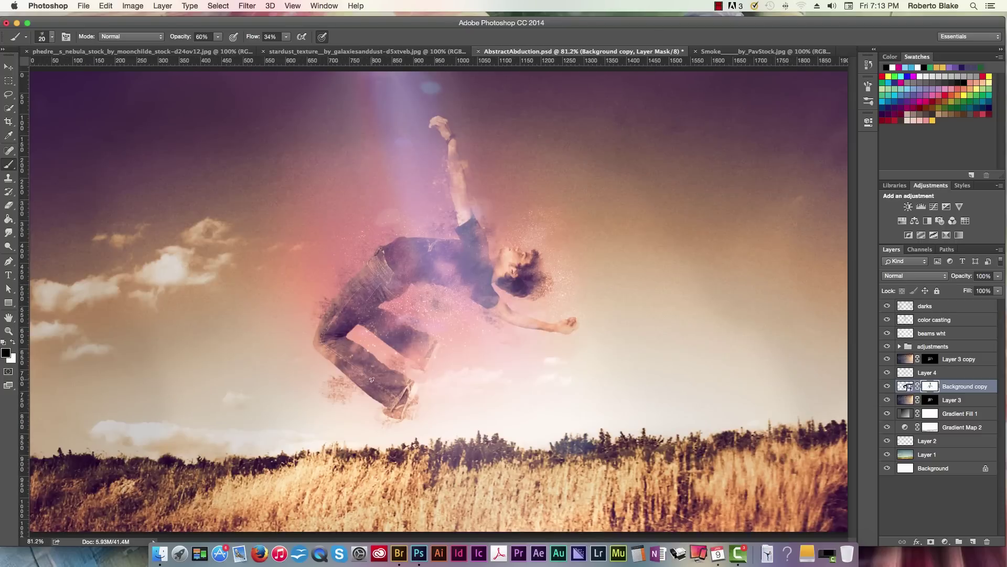
key(alt+bracketright)
key(s)
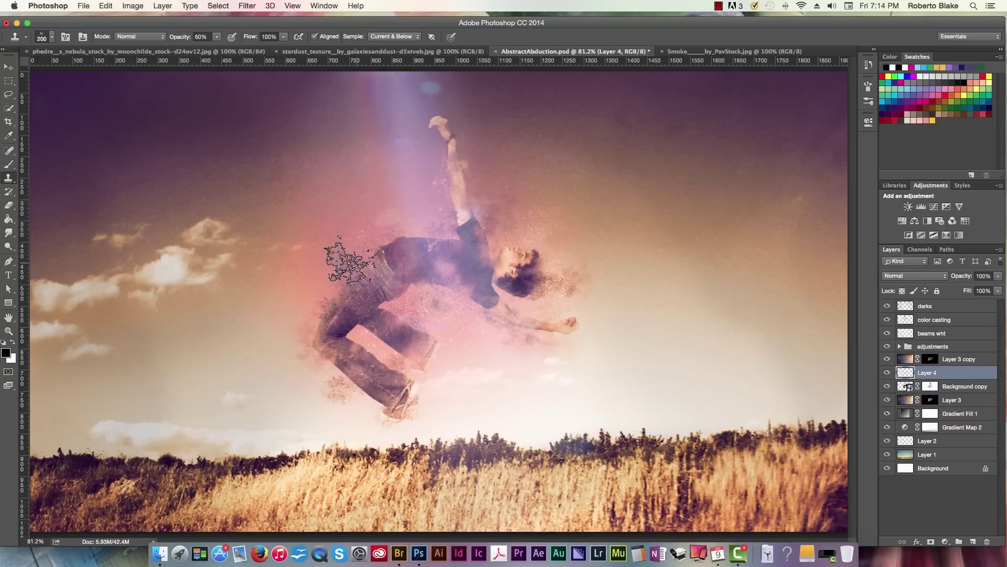
- Clone faint haze over the torso on Layer 4 at 30% opacity and save AbstractAbduction.psd
click(425, 203)
key(ctrl+z)
key(2)
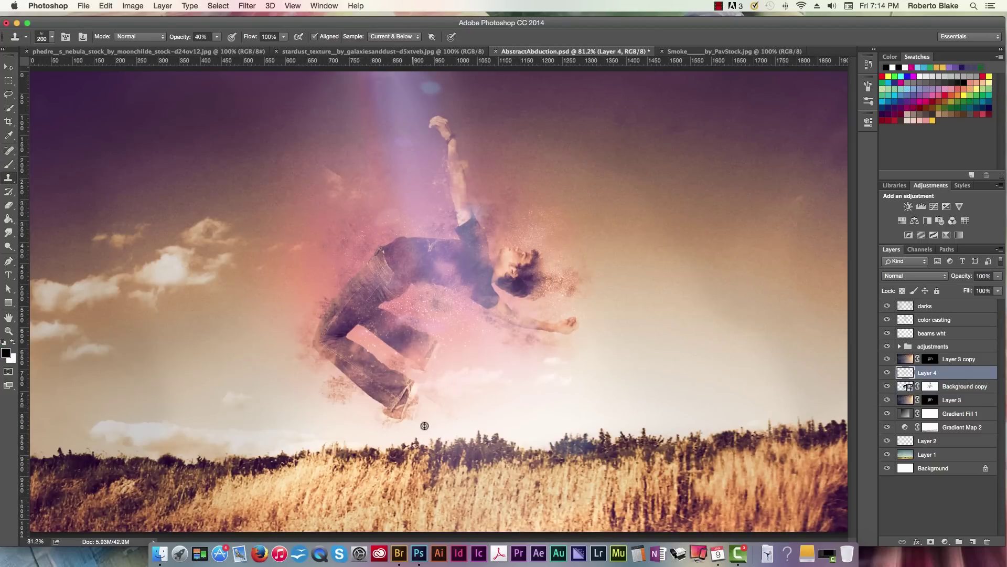
key(3)
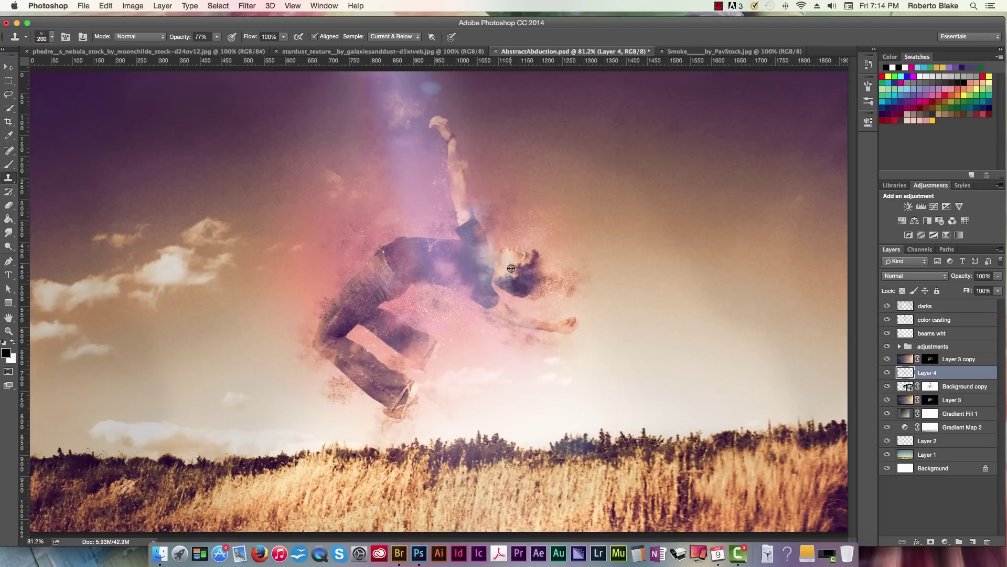
drag(462, 262, 383, 263)
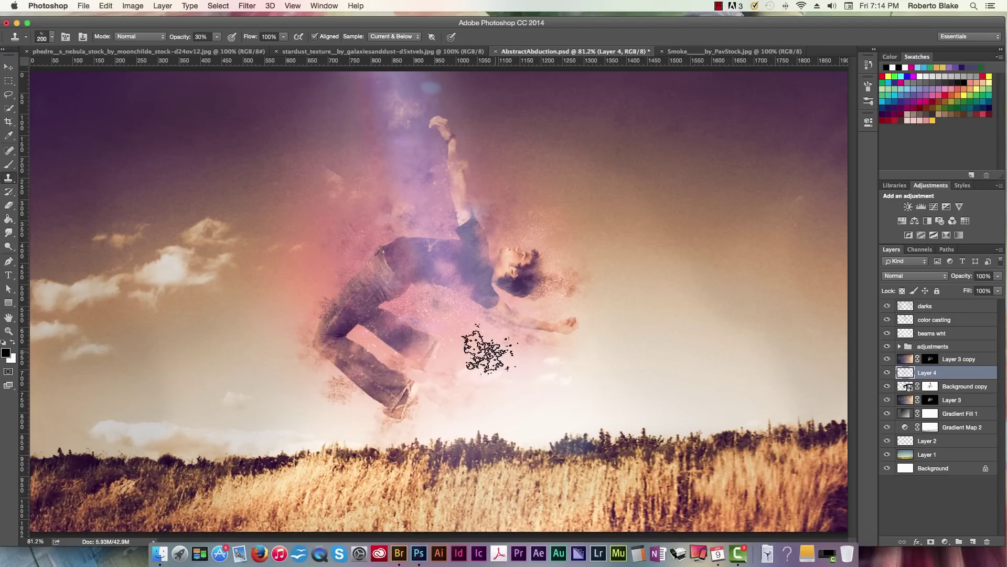
key(ctrl+s)
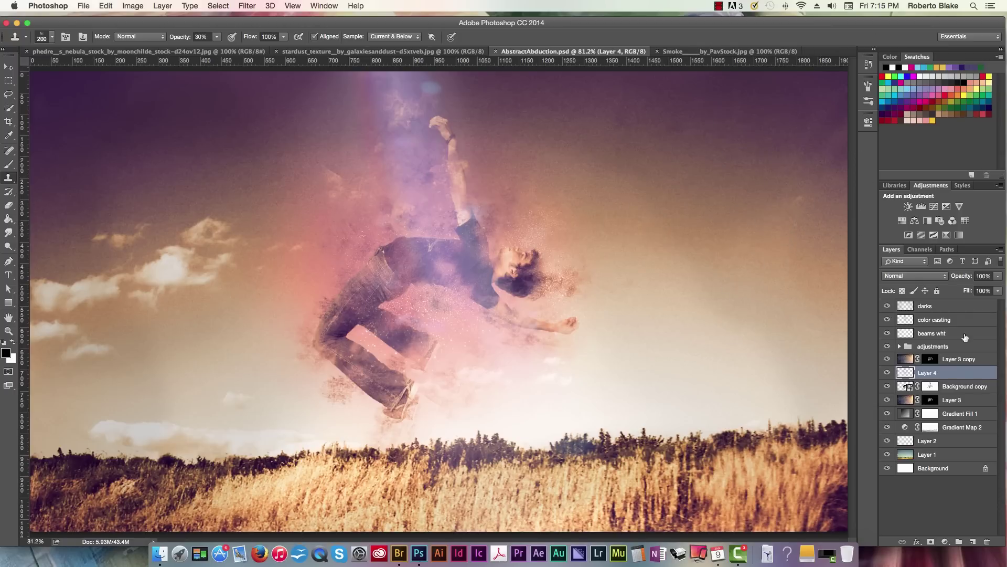
- Create a new layer and set up a light-blue soft round brush at 1200 px
click(965, 335)
key(ctrl+shift+alt+n)
click(914, 275)
click(898, 290)
key(b)
click(52, 37)
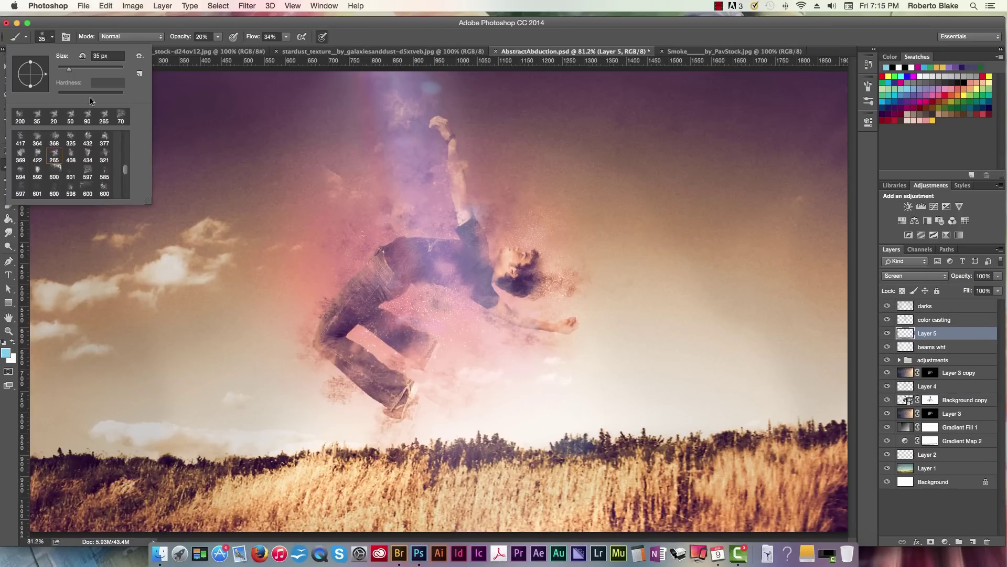
key(shift+comma)
drag(31, 85, 33, 85)
key(Return)
key(bracketright)
key(bracketright)
key(bracketright)
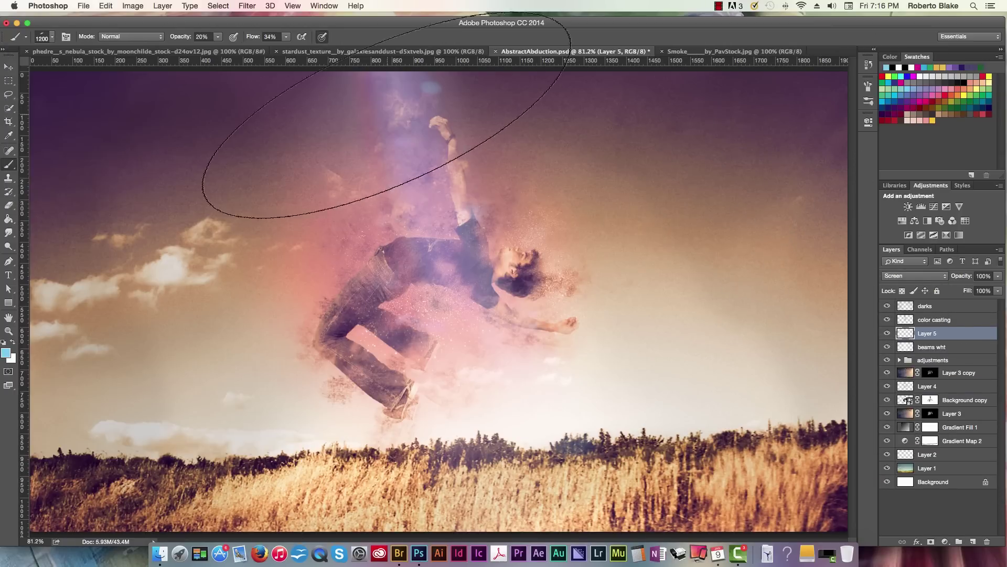
key(1)
key(shift+0)
- Paint a soft blue wash over the upper body and set the layer to Hard Light at 60%
click(591, 412)
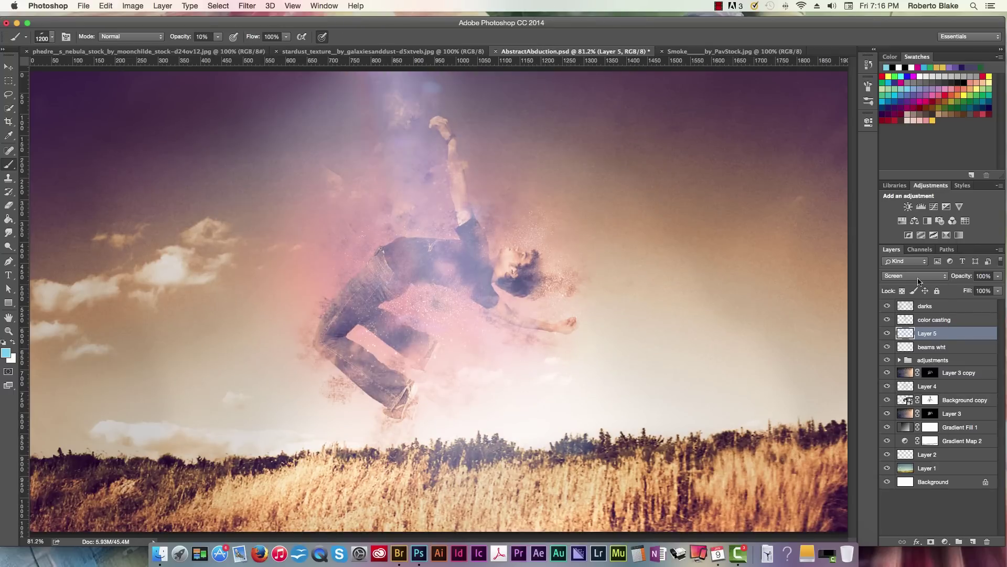
click(915, 276)
click(897, 230)
click(905, 276)
click(904, 330)
click(915, 276)
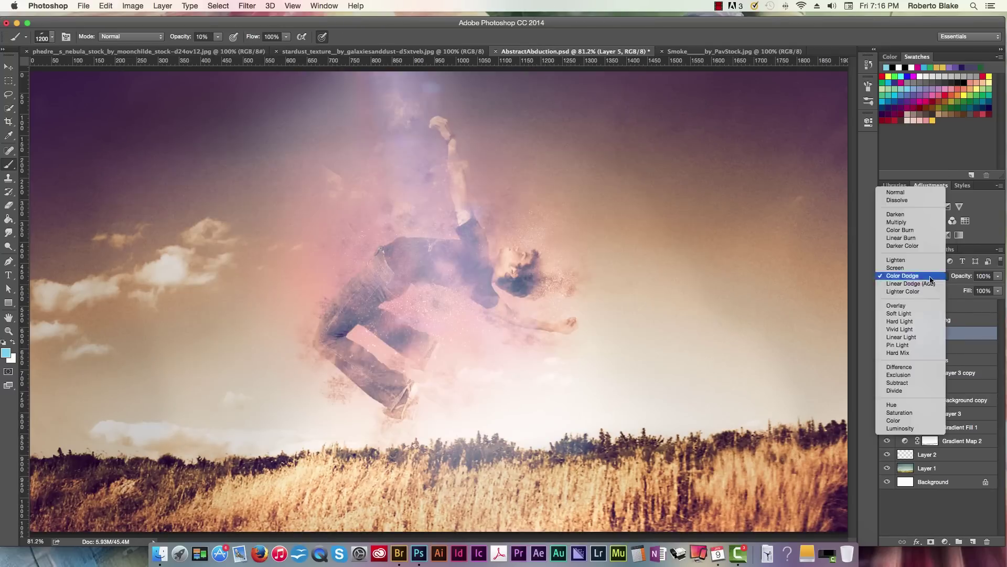
click(916, 313)
click(915, 276)
drag(997, 289, 968, 290)
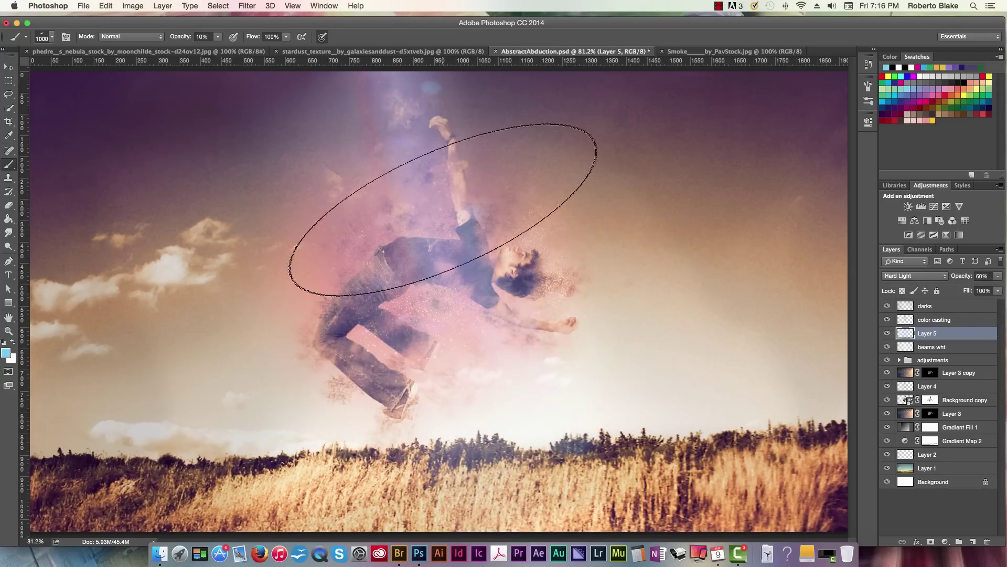
- Resize the brush to 800 px and view the smoke photo before returning to the composite
key(bracketright)
key(bracketright)
key(bracketright)
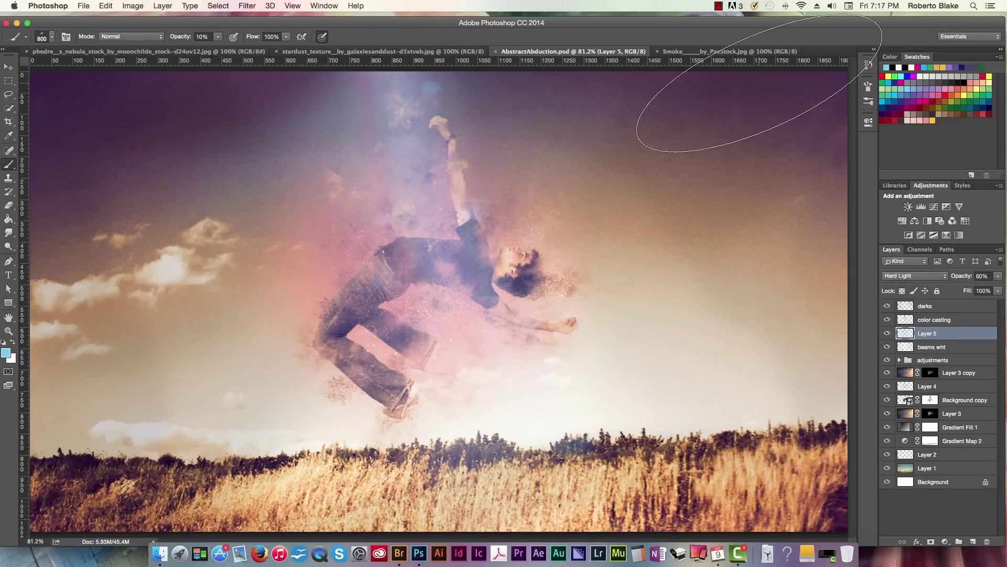
click(753, 51)
key(super+0)
click(535, 50)
- Paste the smoke image as a new layer, trying Screen and Normal blending at 56% opacity
key(super+v)
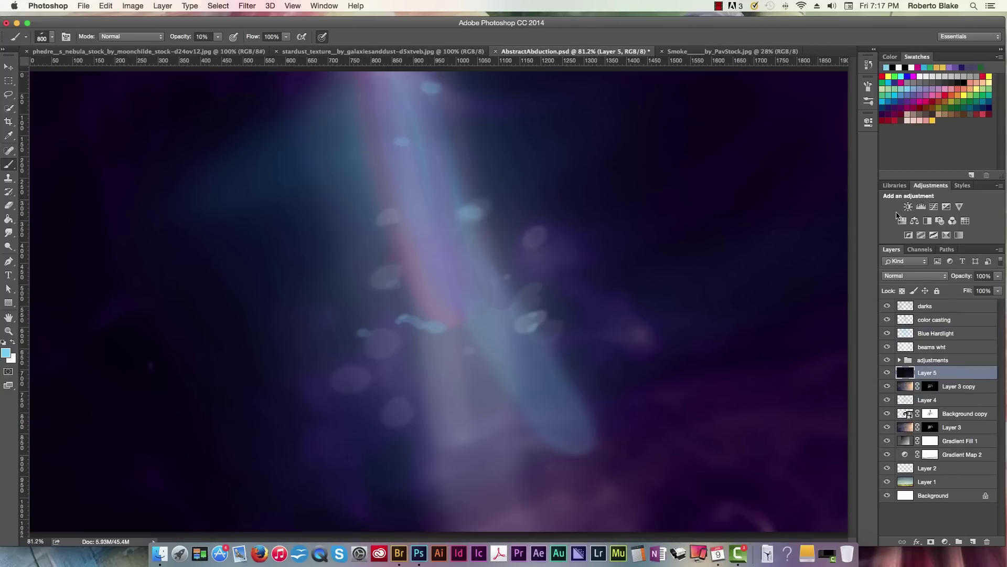
key(shift+alt+s)
key(super+minus)
key(v)
key(shift+alt+n)
key(5)
key(6)
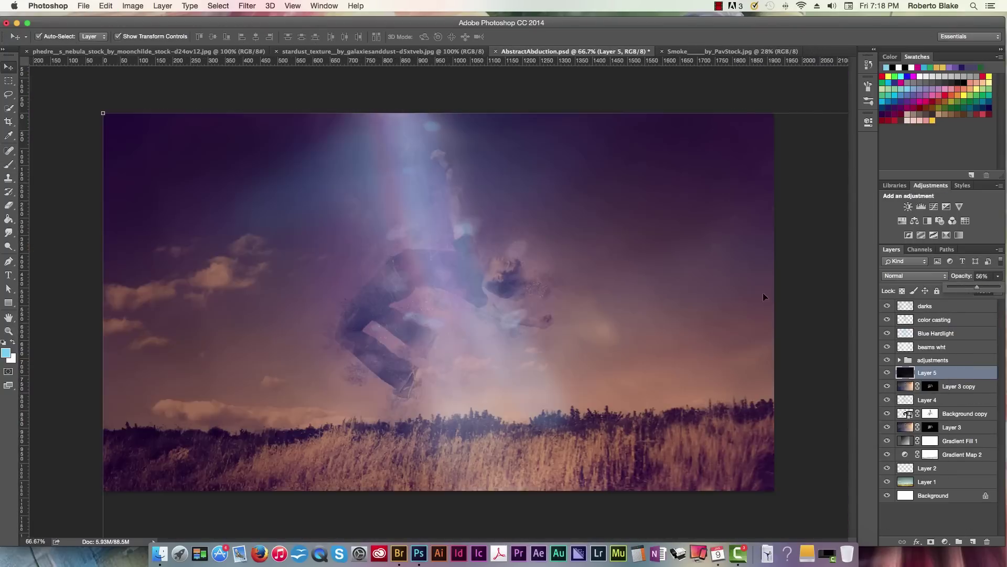
- Scale the smoke to about a quarter, tilt it, and place it over the man's upper body
key(super+t)
drag(409, 166, 335, 292)
drag(108, 84, 371, 293)
drag(472, 367, 270, 215)
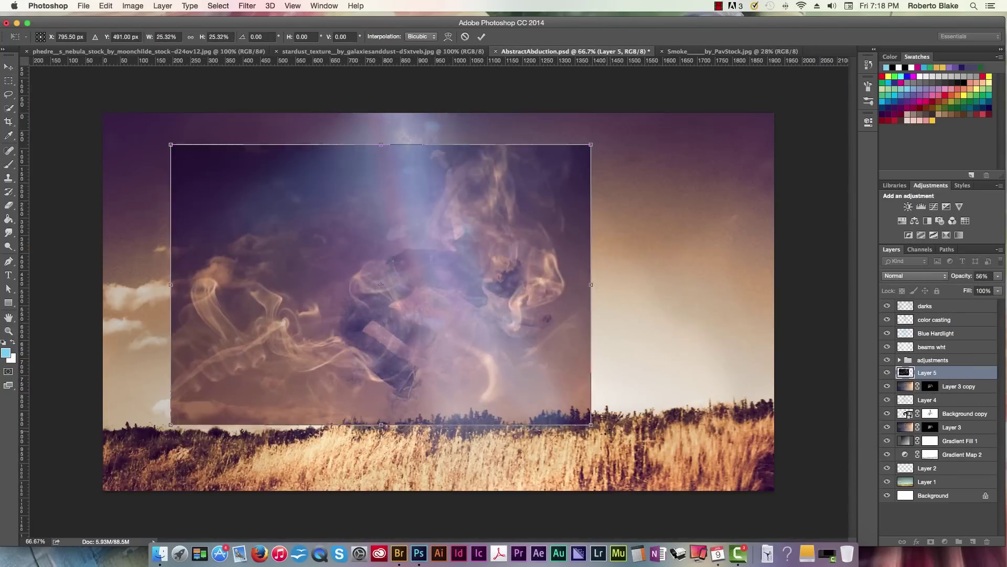
drag(612, 147, 491, 47)
key(Return)
- Blend the smoke in Screen beneath Layer 3 copy, rotated about −22° at 100% opacity
key(shift+alt+s)
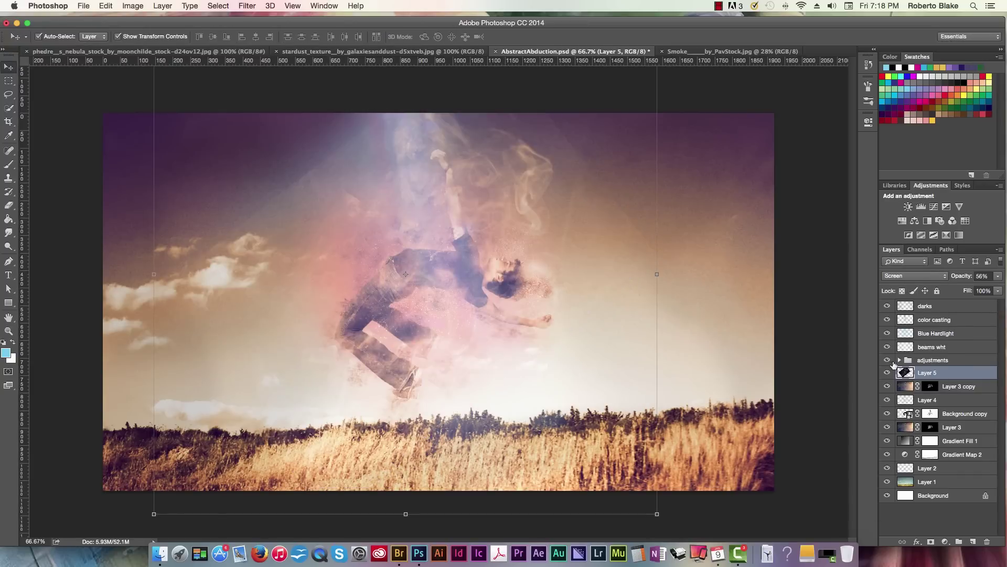
drag(939, 373, 951, 388)
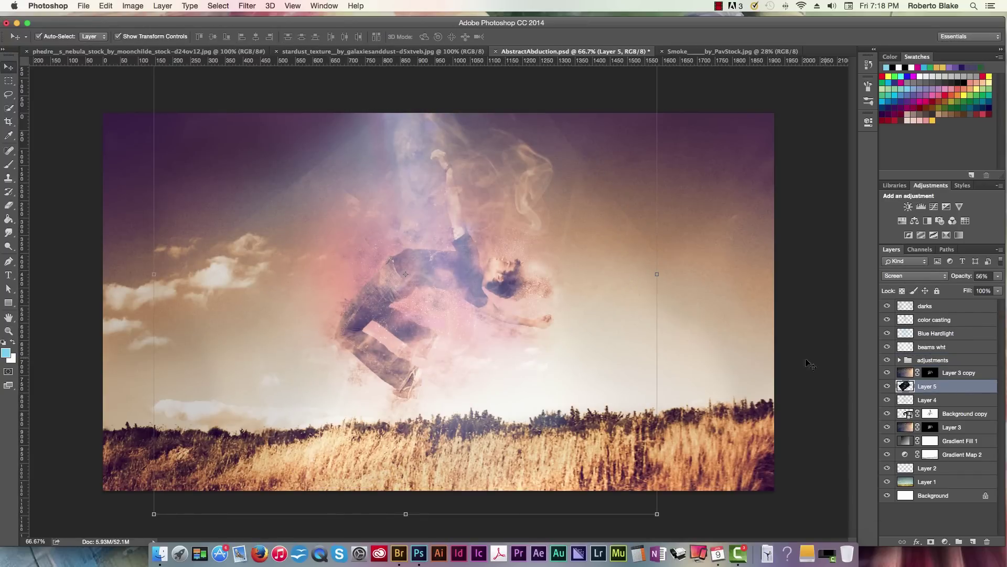
drag(811, 364, 669, 390)
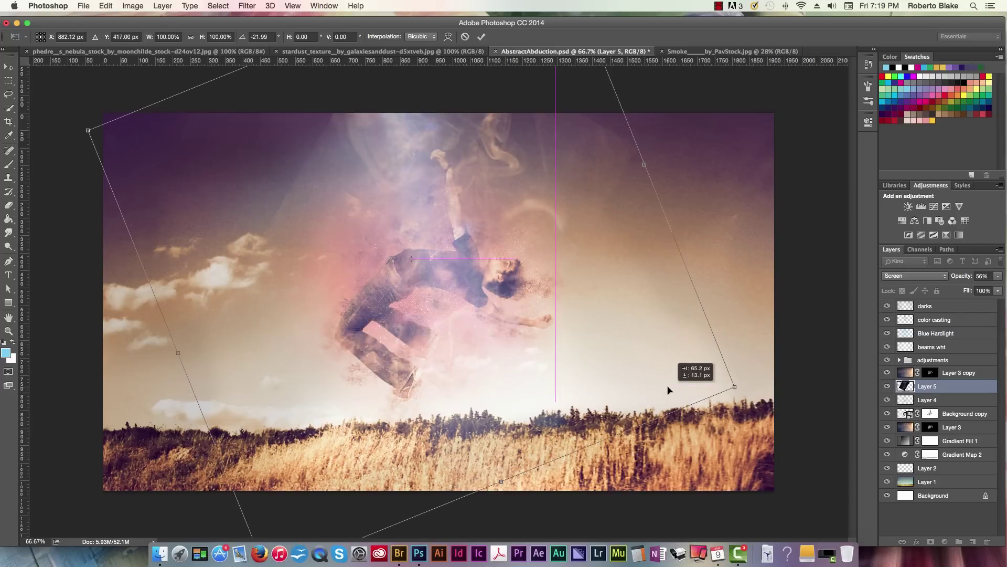
click(485, 36)
drag(998, 275, 998, 291)
- Mask the smoke layer, painting black over its hard upper-left and right edges
click(931, 541)
key(b)
key(d)
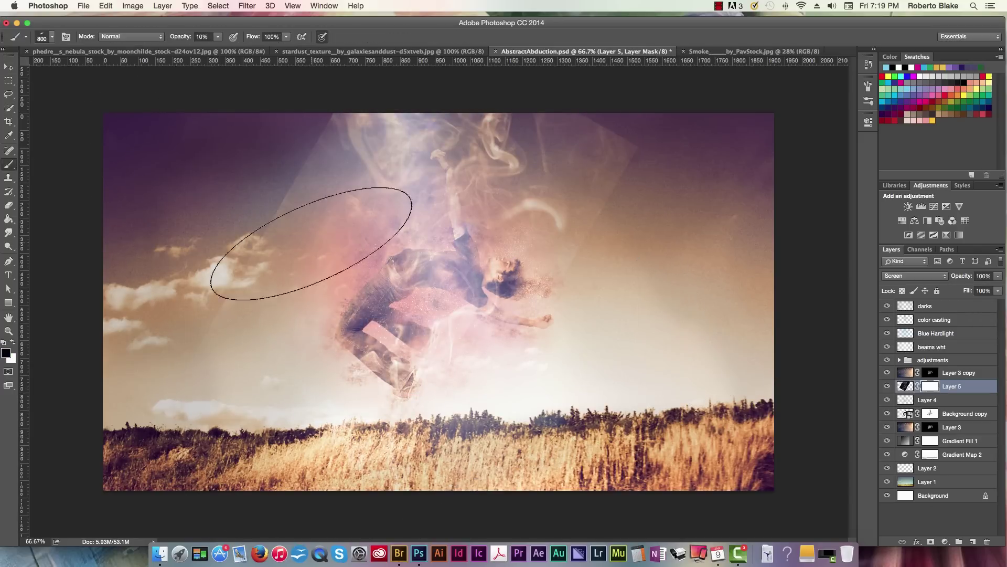
drag(289, 270, 326, 168)
drag(608, 131, 607, 241)
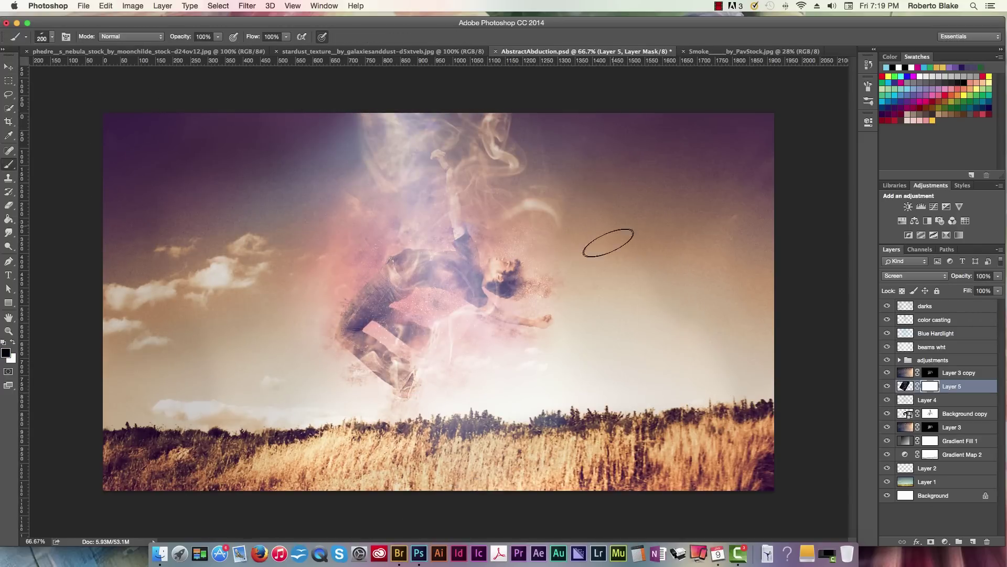
- Set the smoke to Screen blending at 45% opacity after trying Lighten
click(914, 275)
click(915, 321)
click(916, 275)
click(916, 222)
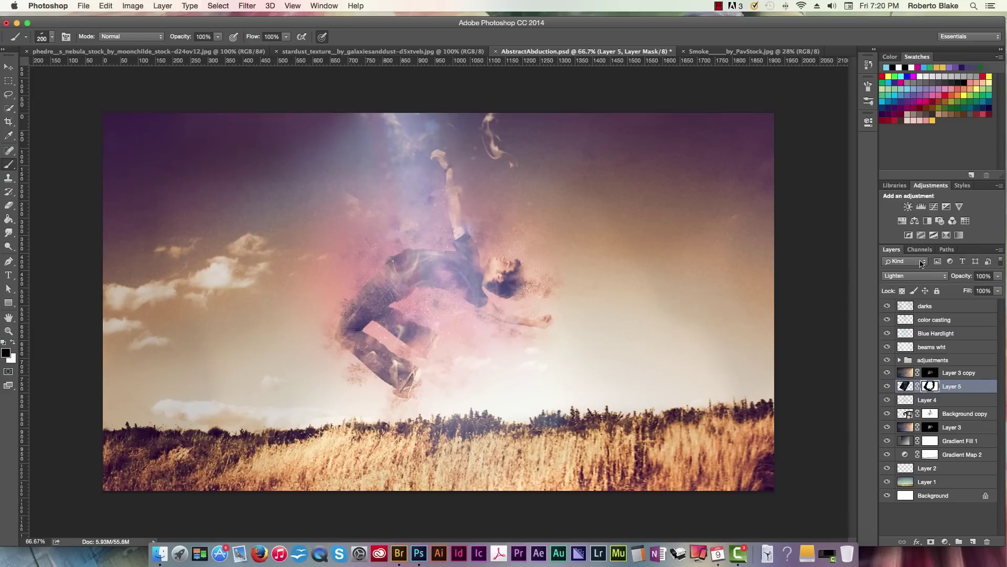
click(918, 275)
drag(998, 275, 965, 288)
click(952, 377)
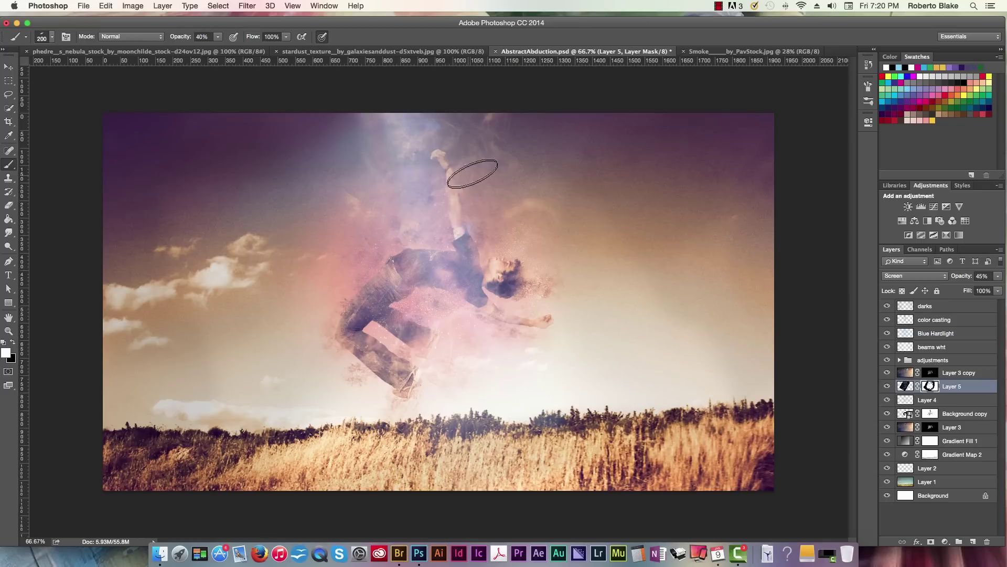
text(smoke)
- Rename Layer 3 copy to 'stardust top', start renaming Layer 3, and check the face up close
double_click(960, 373)
text(stardust top)
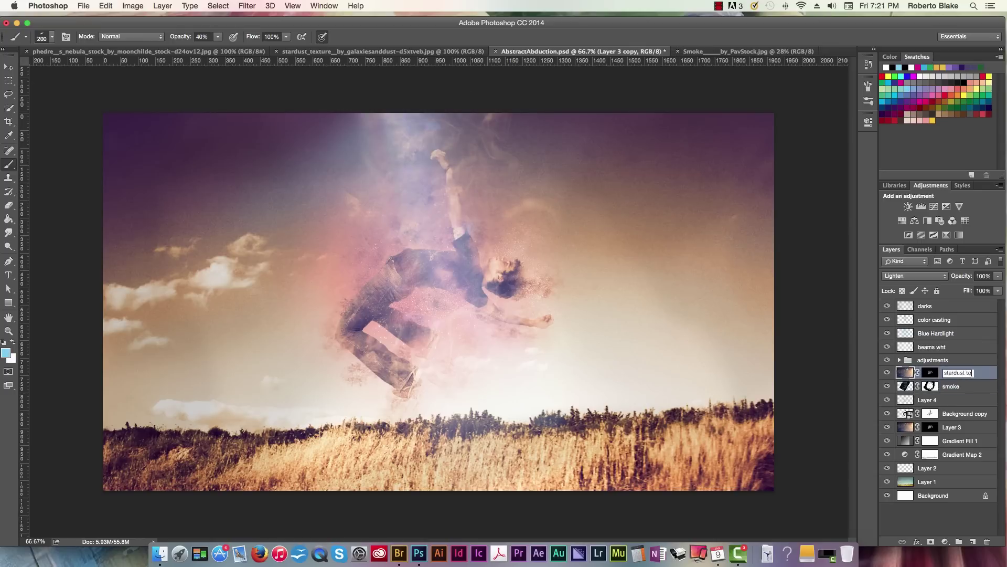
double_click(952, 428)
key(z)
drag(444, 254, 504, 247)
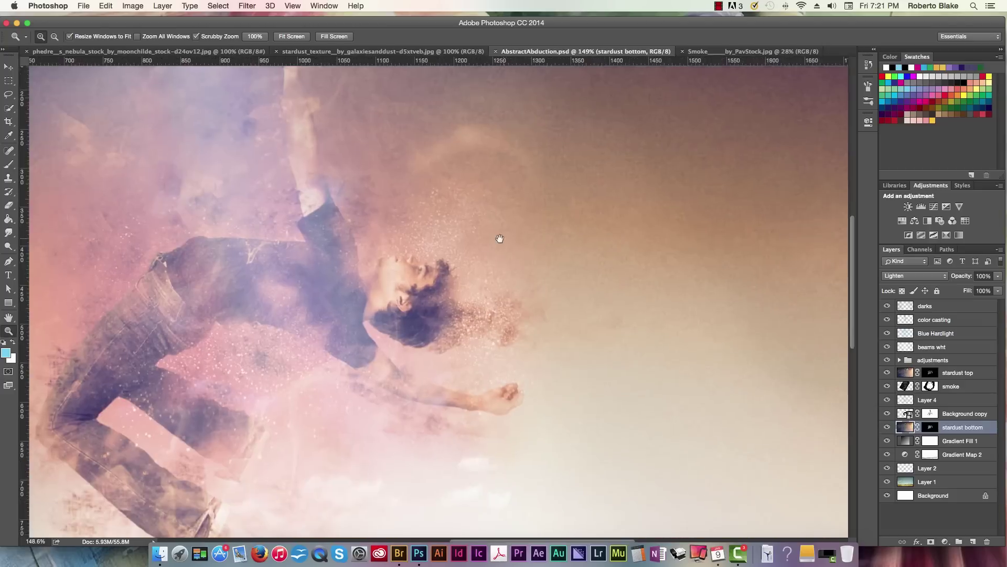
key(ctrl+0)
- Add a new top layer in Overlay mode filled with black
click(929, 306)
key(ctrl+shift+alt+n)
click(675, 305)
- Set the Overlay layer to 52% and paint soft light onto the upper-left and upper-right sky
key(shift+alt+o)
mouse_move(998, 287)
mouse_down()
mouse_move(964, 291)
mouse_move(976, 290)
mouse_up()
key(b)
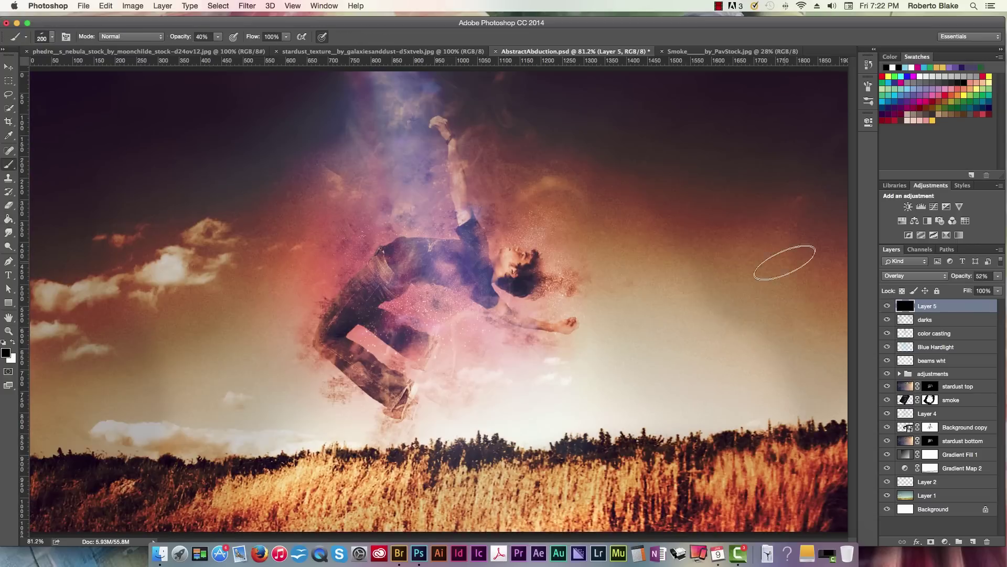
drag(294, 268, 100, 113)
key(3)
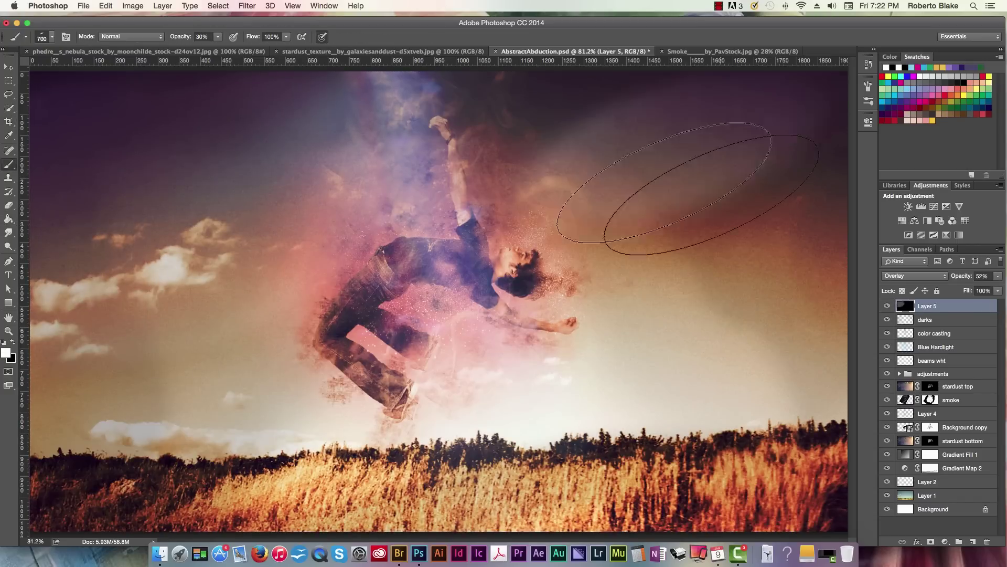
drag(720, 191, 631, 139)
- Paint faint 10% light around the raised arm and lower field, then save and compare
key(1)
drag(551, 124, 367, 132)
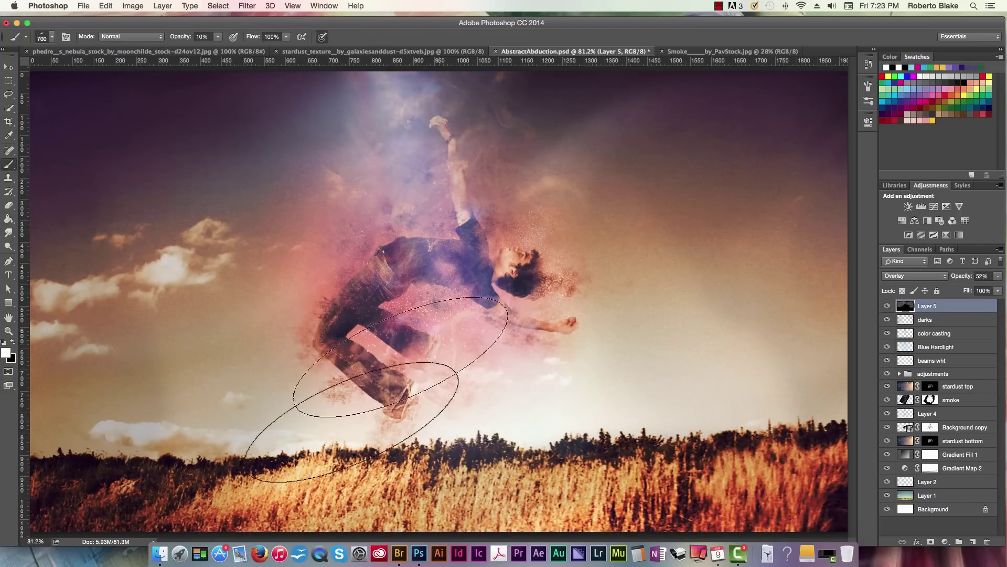
drag(105, 349, 103, 417)
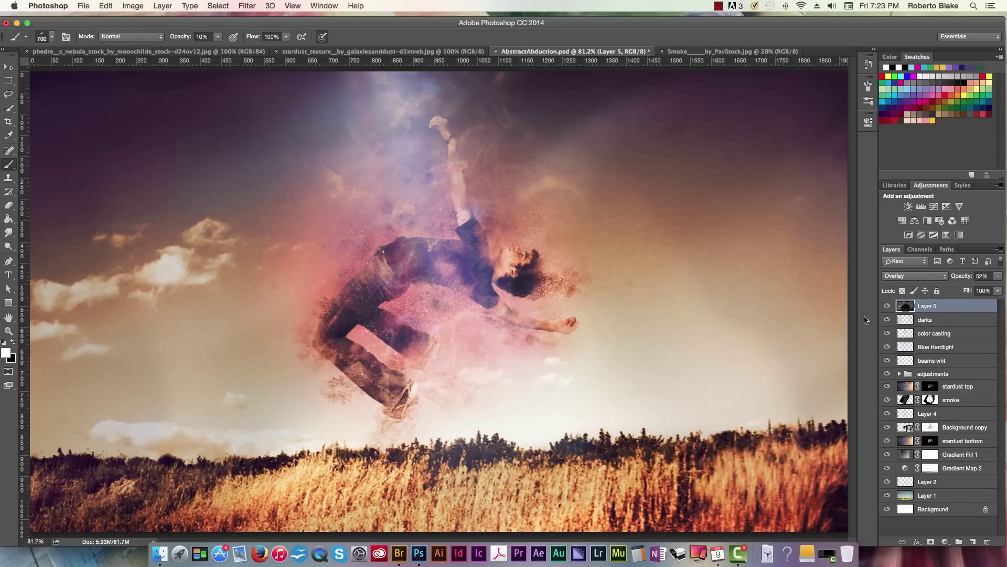
key(ctrl+s)
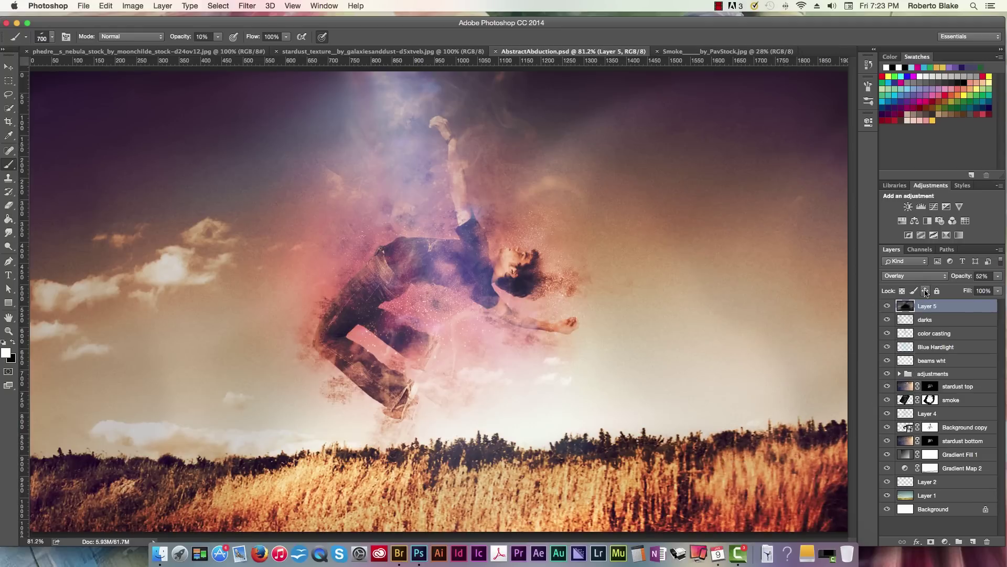
click(887, 305)
- Add Layer 6 in Overlay beneath the overlay and set a 70px brush at 20% opacity
key(ctrl+shift+alt+n)
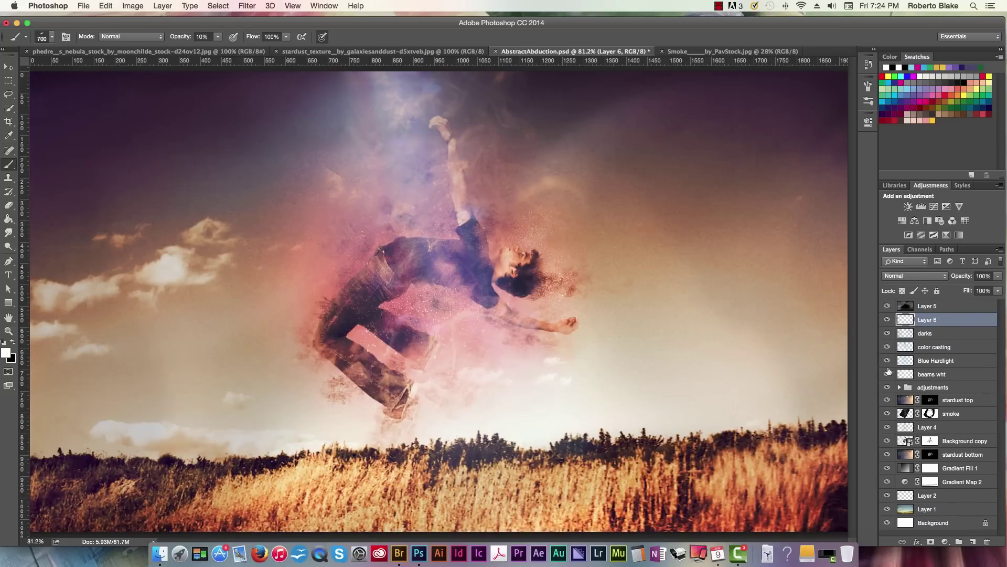
click(52, 36)
text(700)
key(Return)
key(2)
- Paint a small highlight on the figure, then review it at 100% and zoomed out
drag(509, 286, 543, 240)
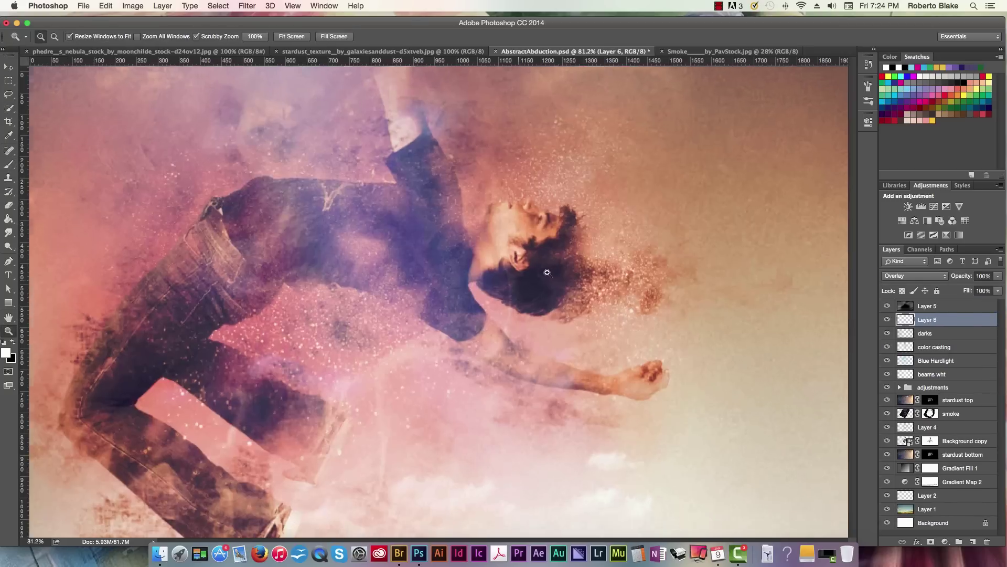
key(1)
scroll(273, 189, down, 3)
scroll(273, 188, left, 3)
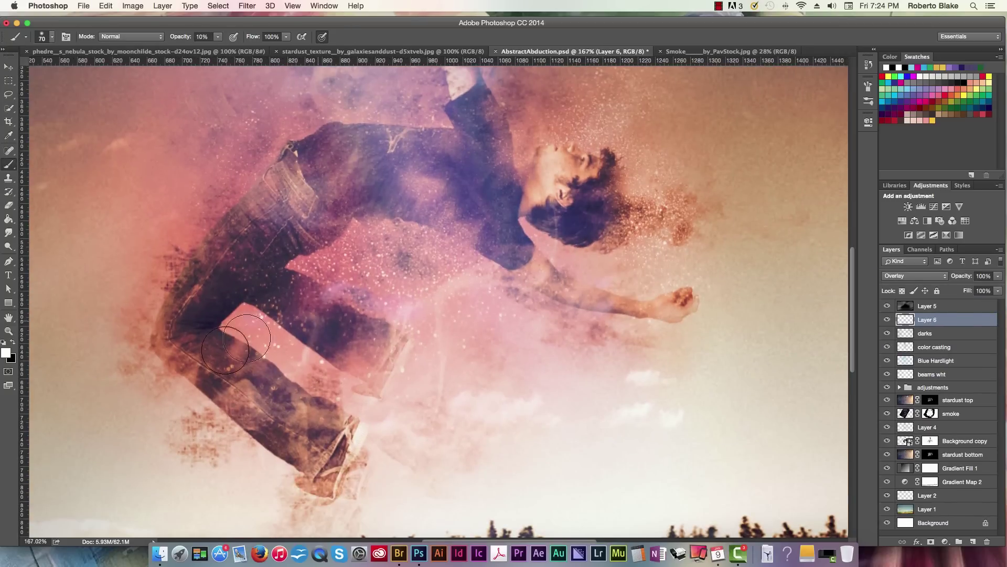
key(ctrl+1)
key(ctrl+minus)
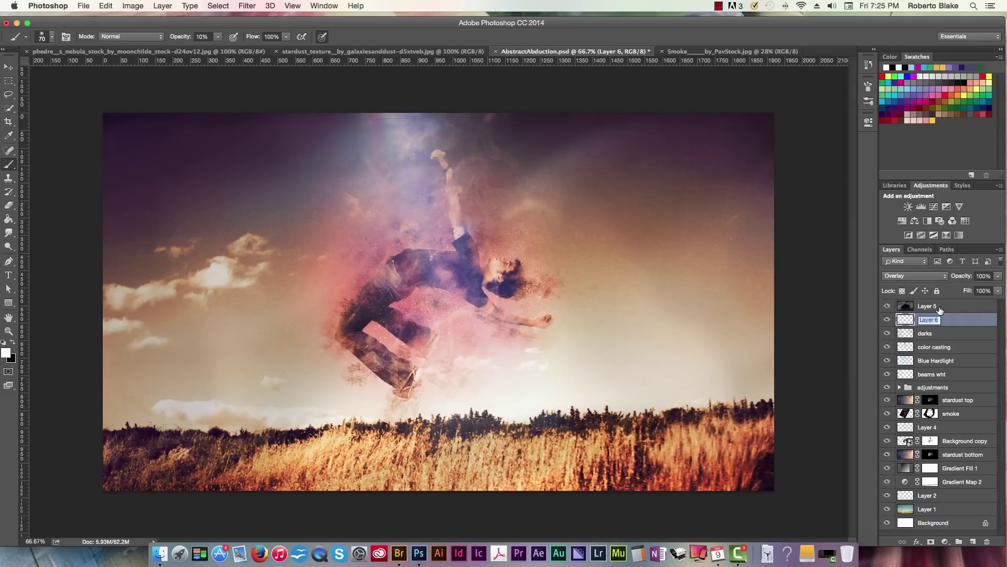
text(overlay)
- Group Layer 5 through beams wht, including Layer 6, into one layer group
shift+click(958, 376)
key(ctrl+g)
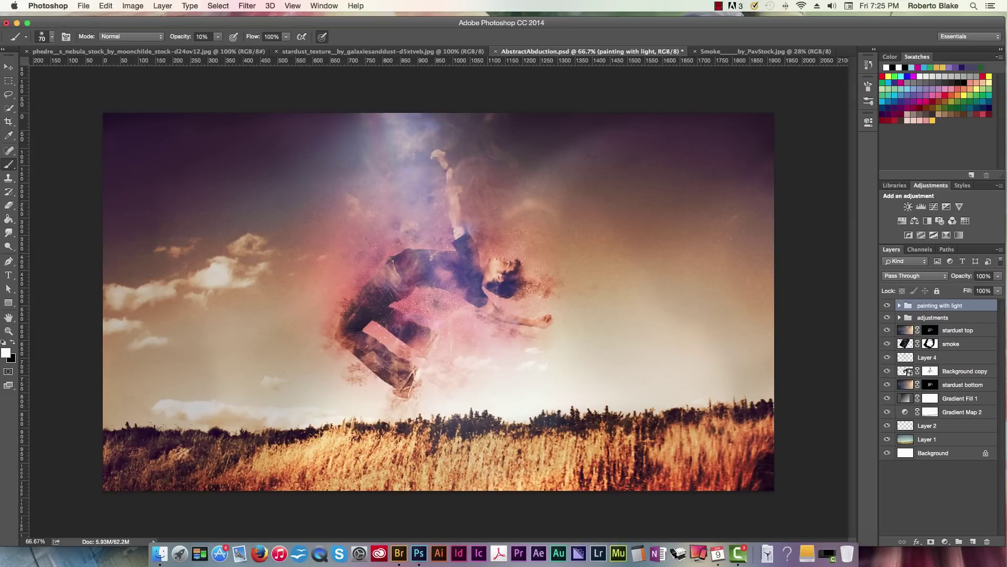